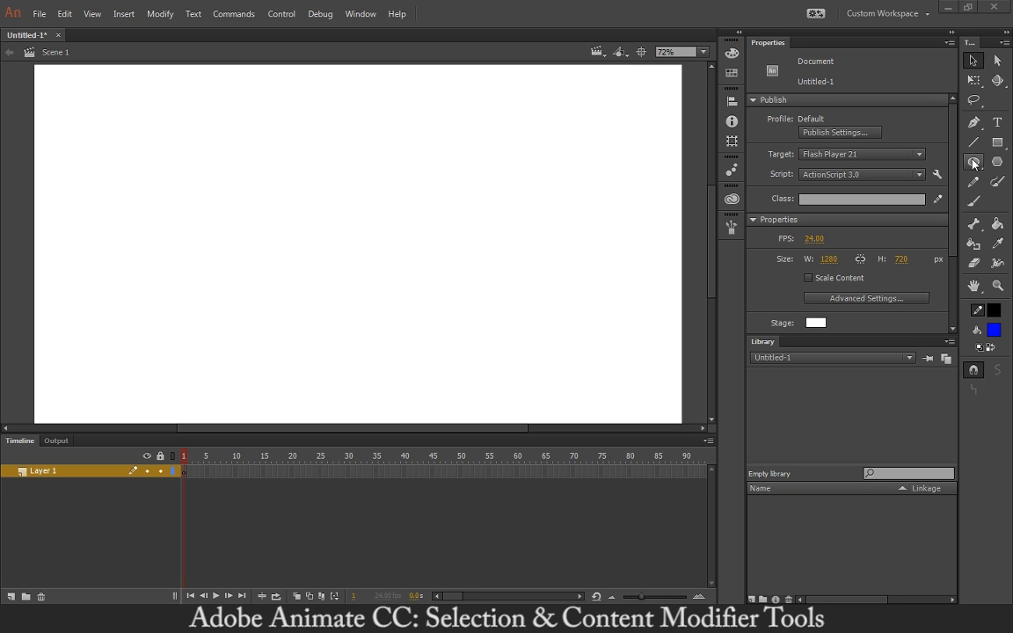
Step: Draw a closed curved outline with the Pen tool using a solid stroke style, with a pointed upper corner
click(974, 122)
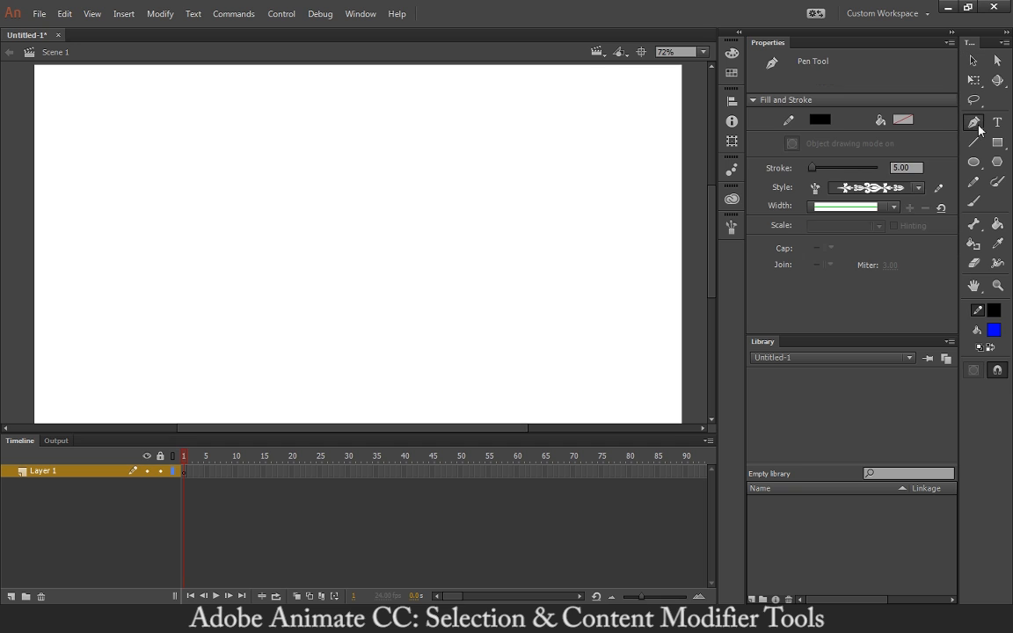
click(916, 189)
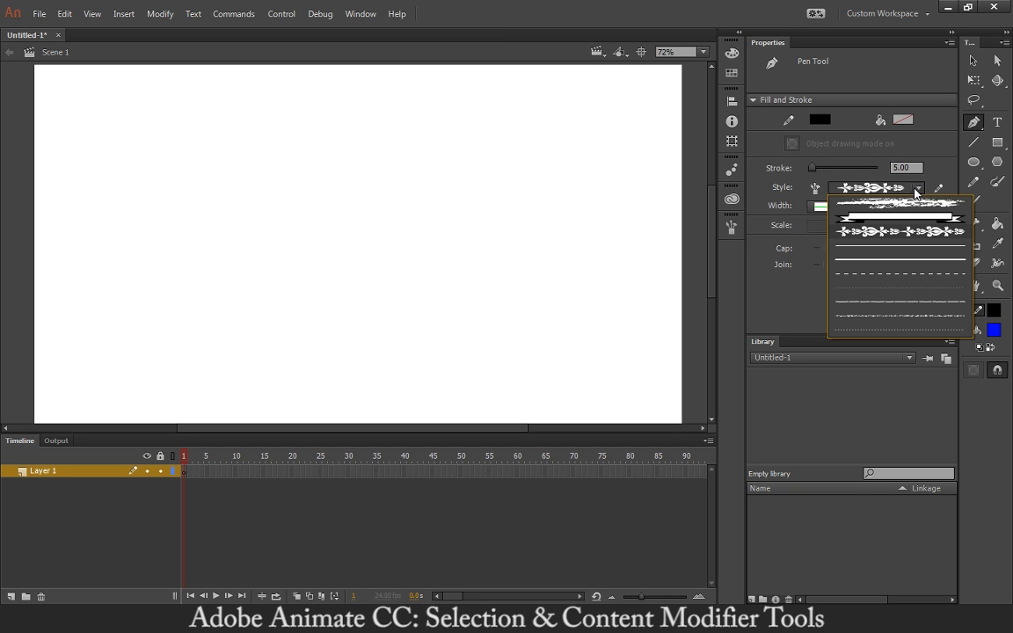
click(924, 254)
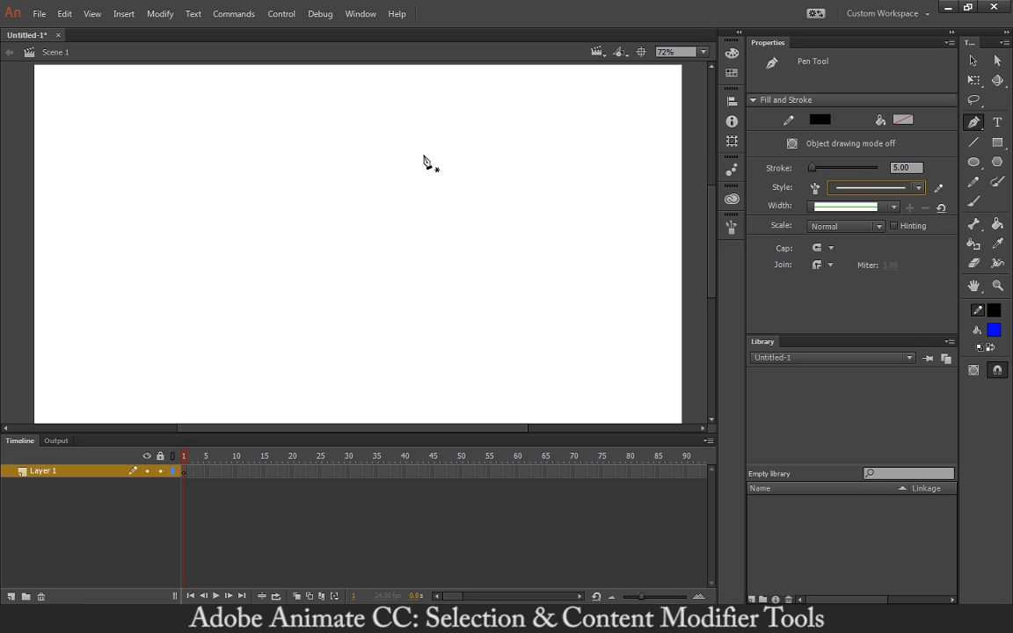
mouse_move(340, 166)
mouse_down()
mouse_move(305, 290)
mouse_move(292, 279)
mouse_move(448, 330)
mouse_move(423, 193)
mouse_up()
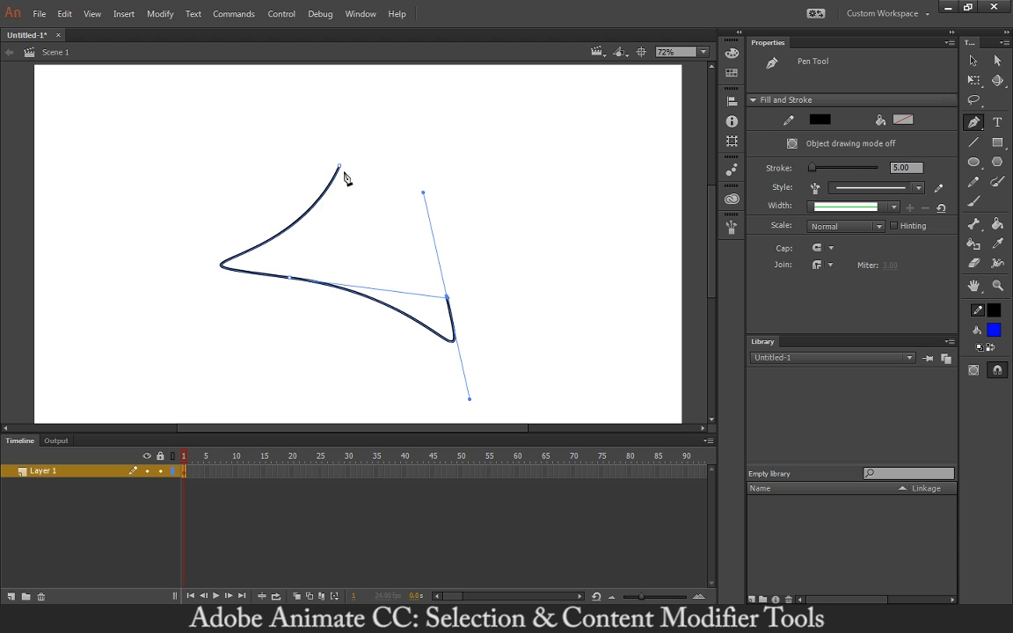
click(341, 166)
click(974, 61)
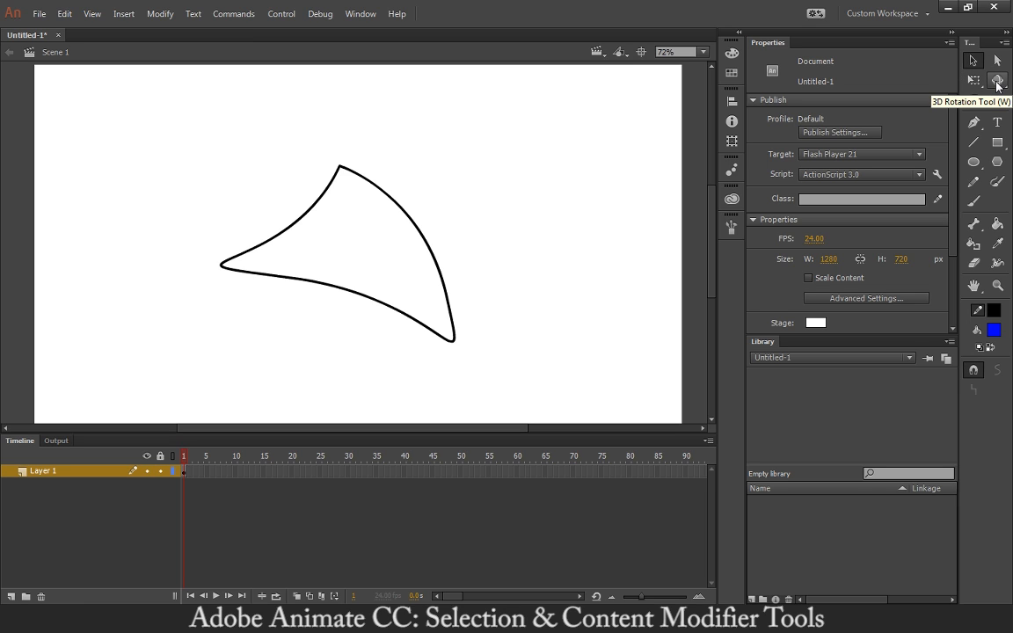
Step: Select the upper part of the outline with a selection rectangle and delete it
click(997, 81)
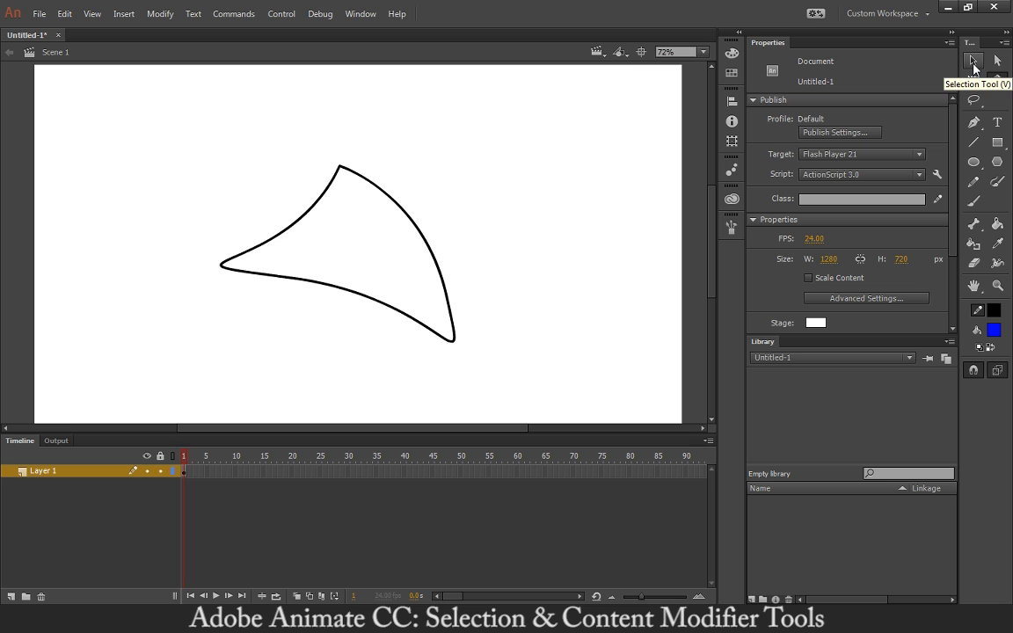
click(973, 61)
drag(257, 120, 457, 225)
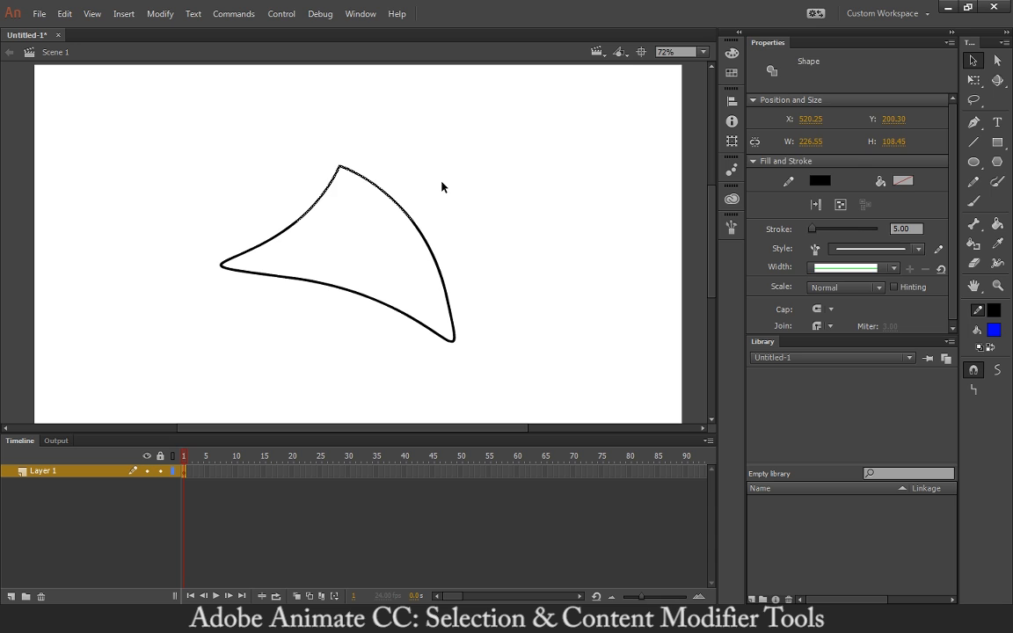
key(Delete)
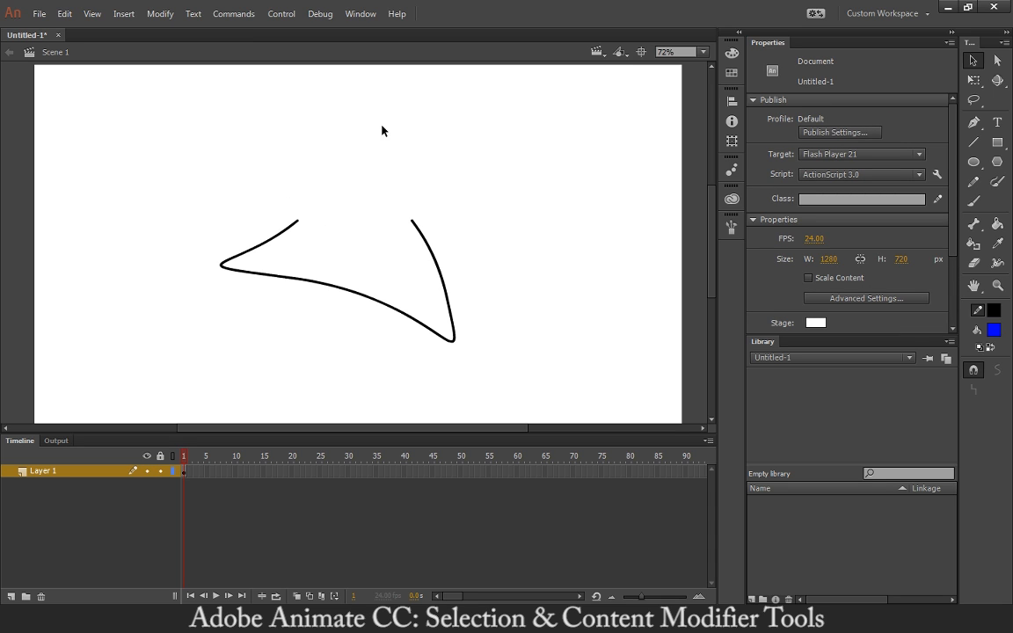
Step: Close the gap between the outline's open ends and bend the connecting segment upward into a rounded curve
click(972, 60)
mouse_move(302, 214)
mouse_down()
mouse_move(367, 210)
mouse_move(418, 230)
mouse_up()
drag(356, 227, 423, 183)
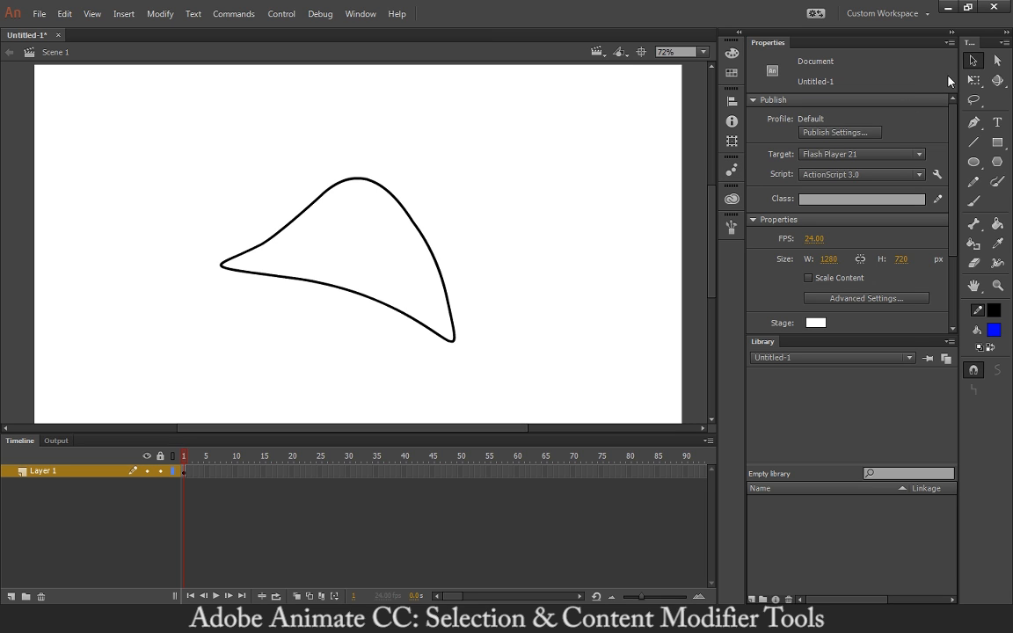
Step: Show the outline's anchor points with the Subselection tool and examine them along the upper curve at close range
click(998, 62)
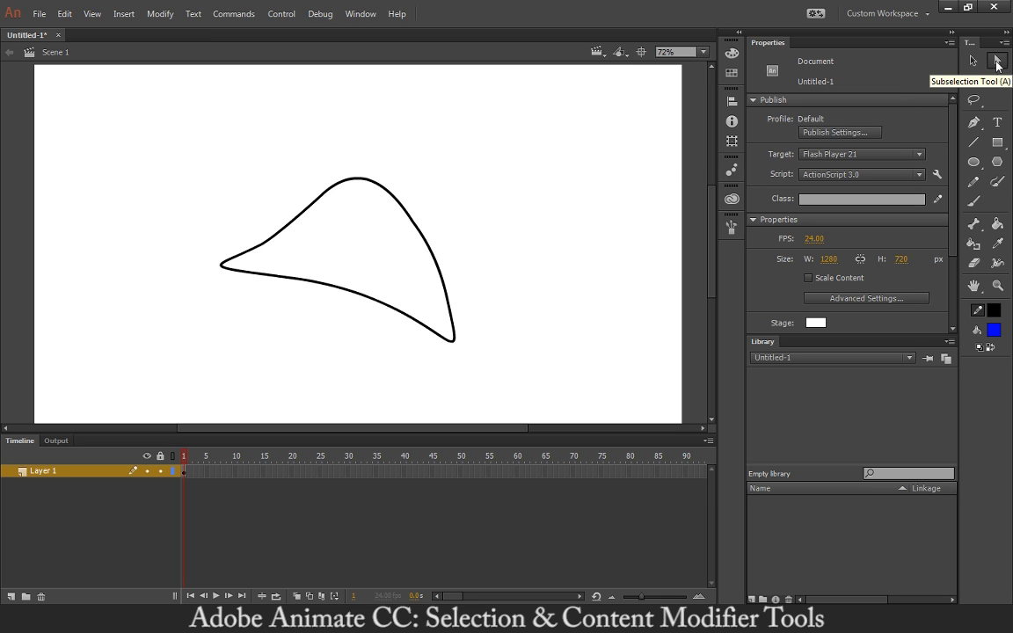
click(377, 302)
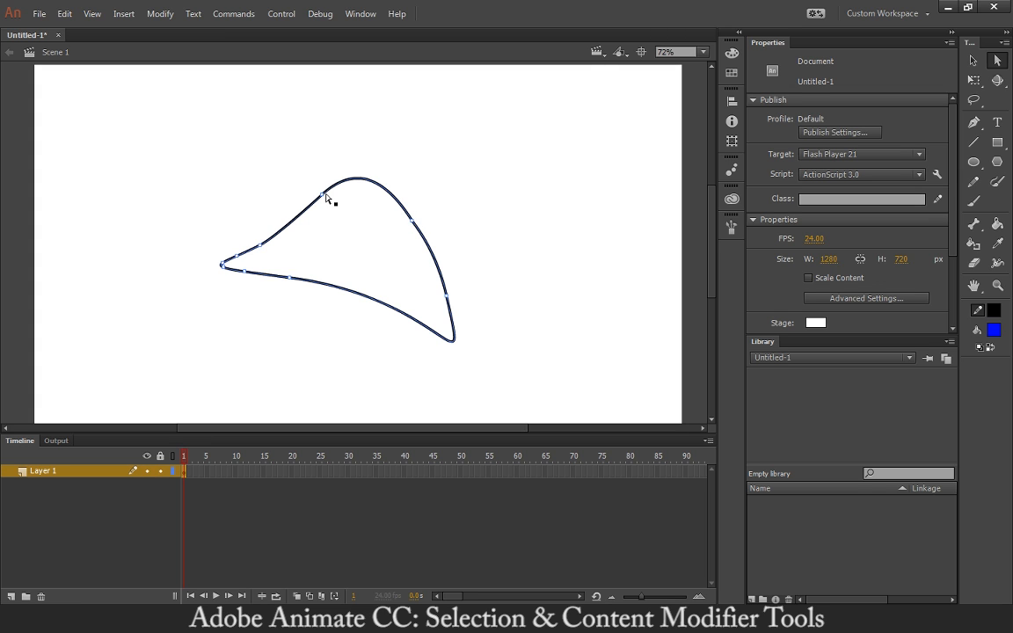
key(ctrl+equal)
key(ctrl+equal)
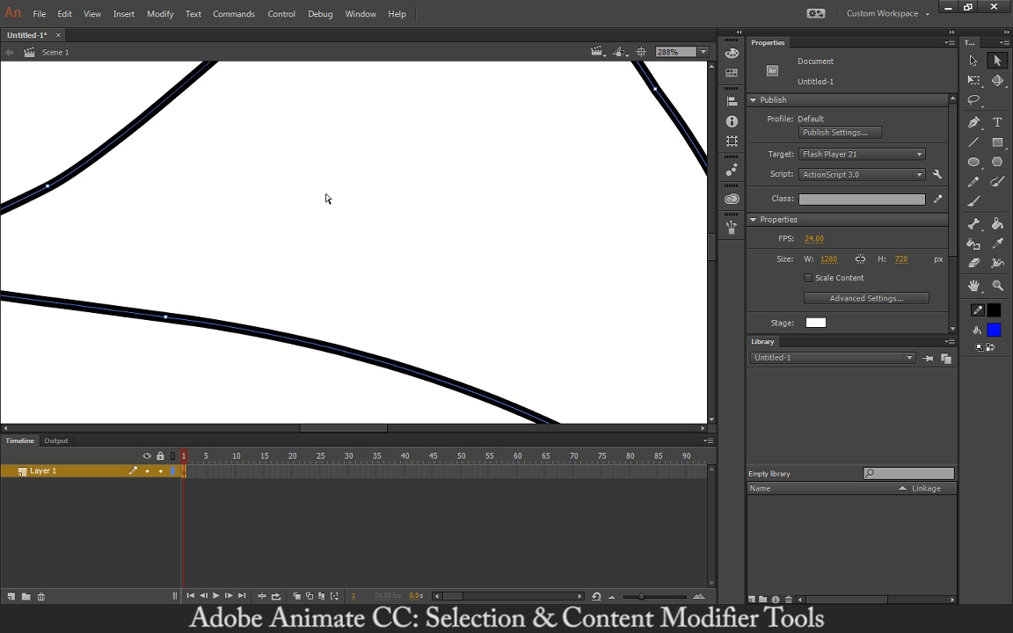
drag(332, 139, 341, 341)
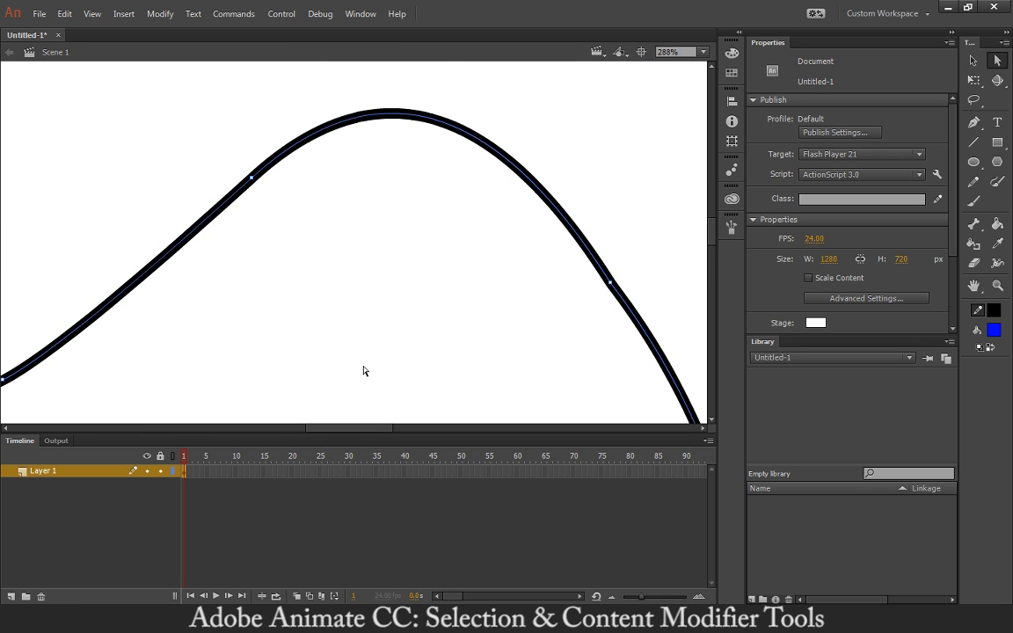
key(ctrl+minus)
key(ctrl+minus)
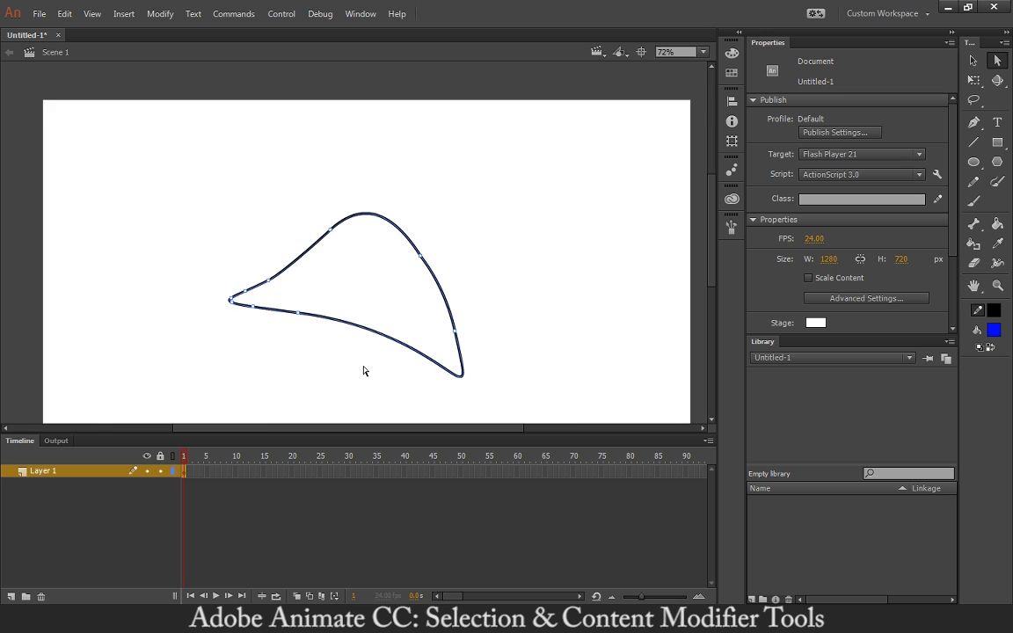
drag(364, 368, 368, 336)
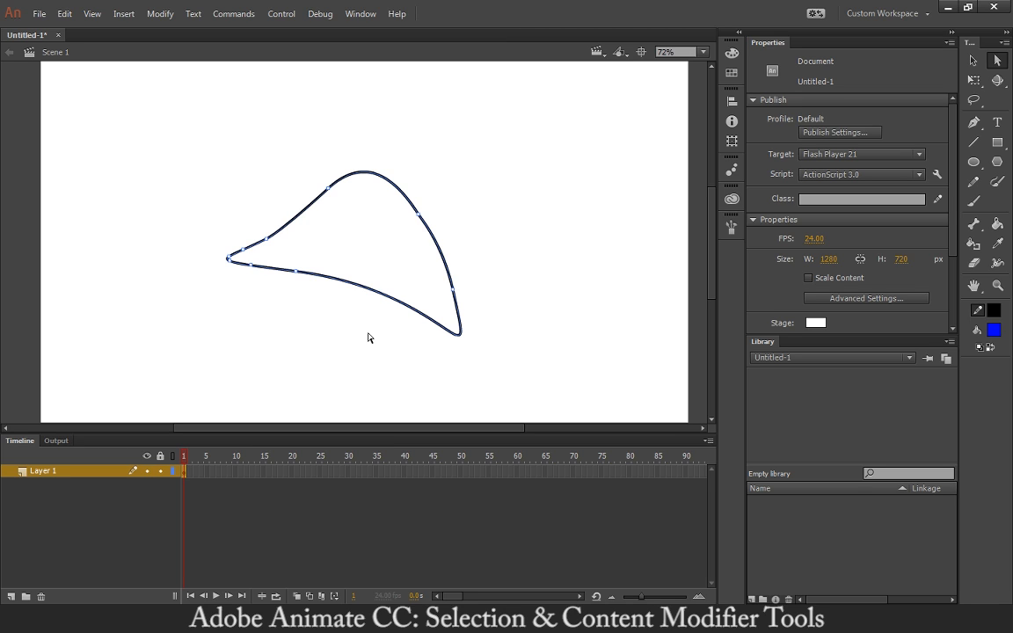
Step: Reshape the outline's right end by swinging the lower anchor's curve handle inward and moving the anchors outward
click(298, 273)
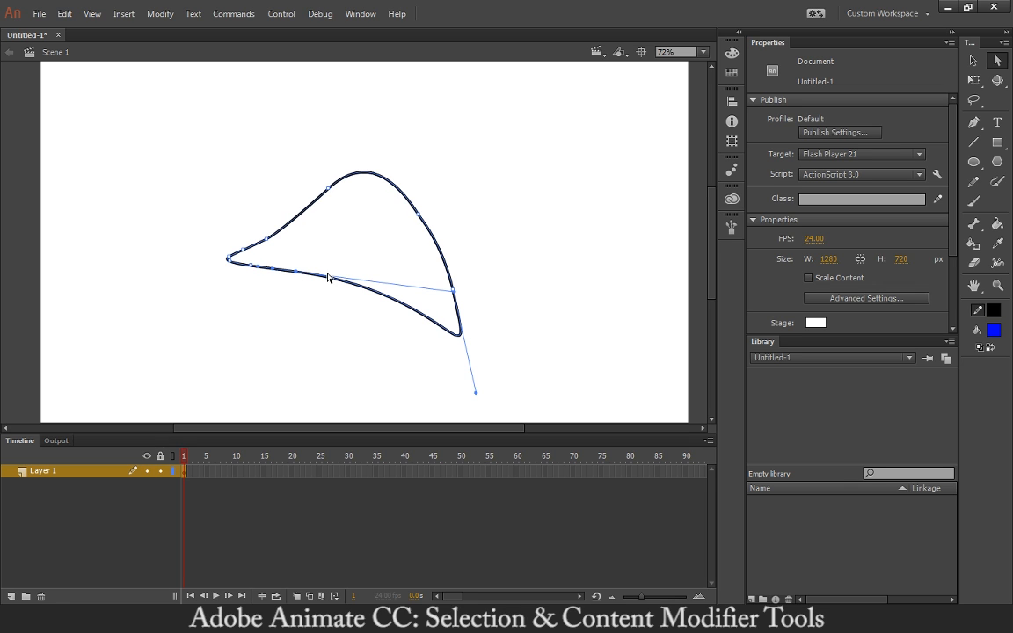
drag(476, 397, 395, 335)
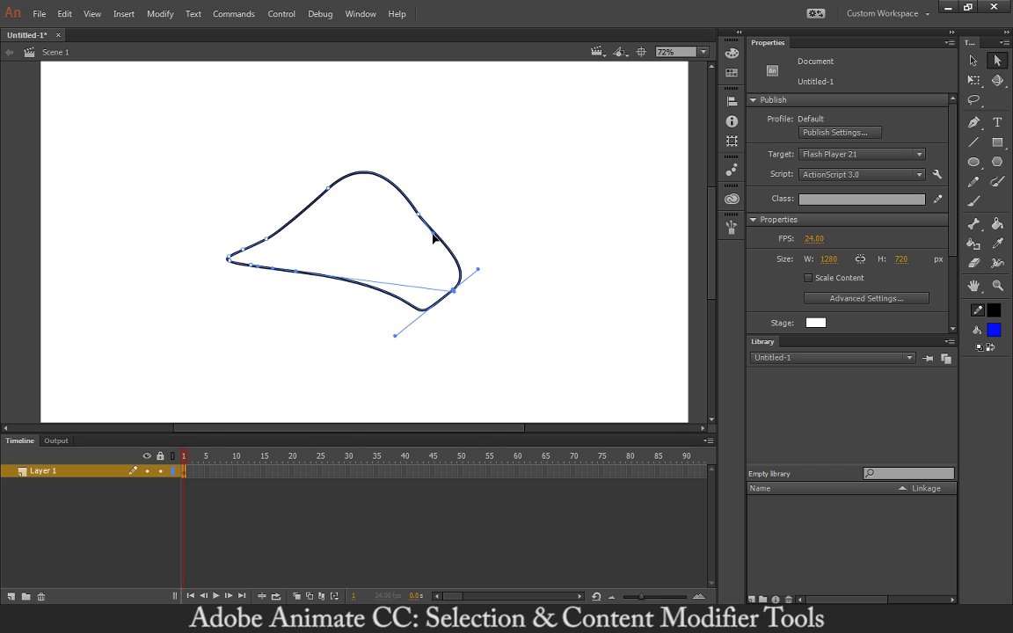
drag(418, 215, 461, 193)
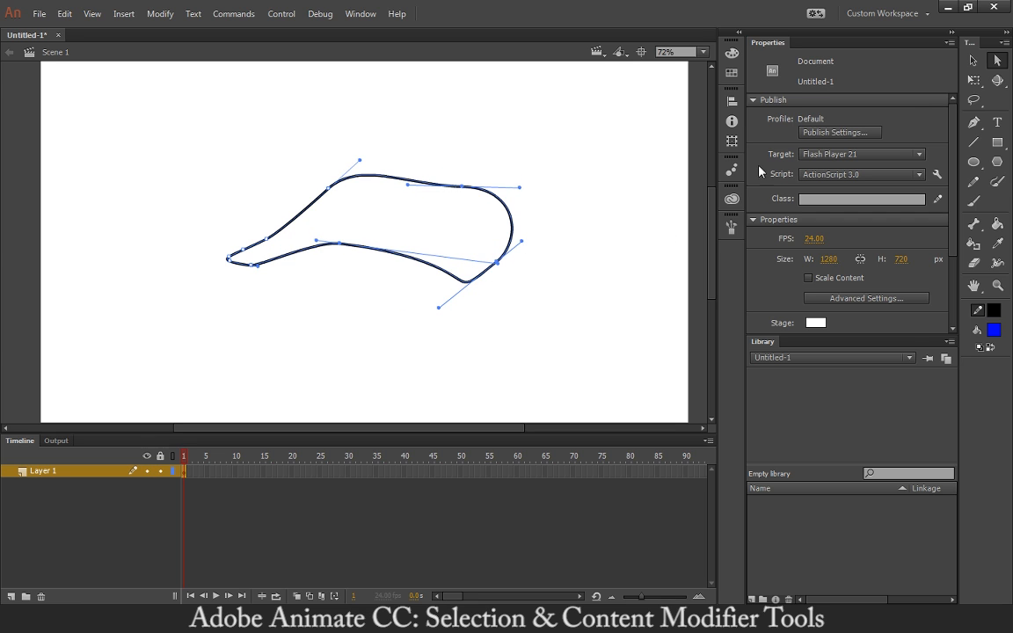
Step: Rotate the whole outline roughly half a turn with the Free Transform tool
click(975, 81)
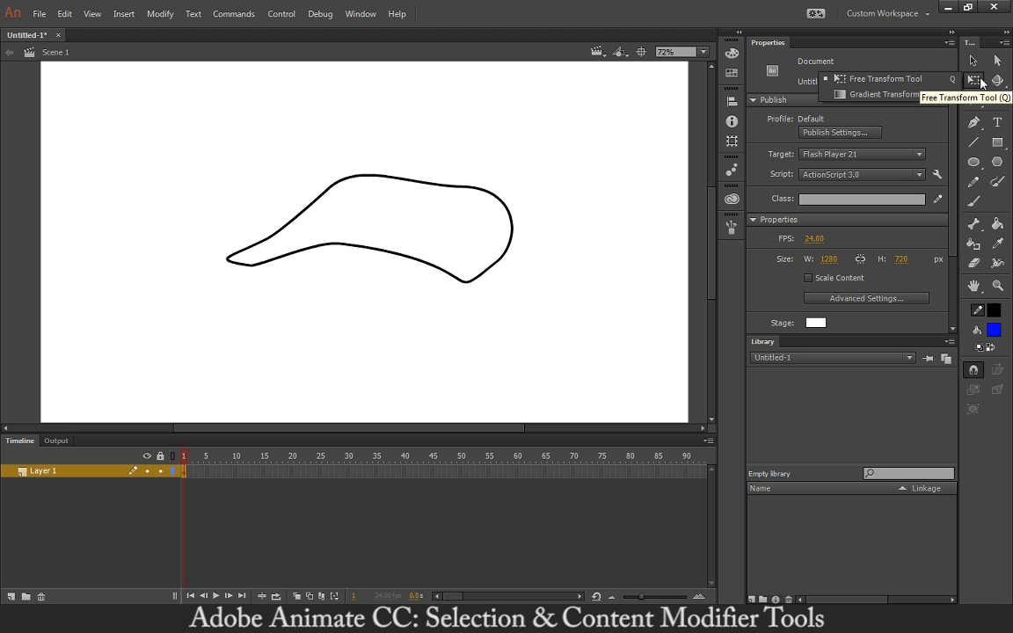
click(982, 81)
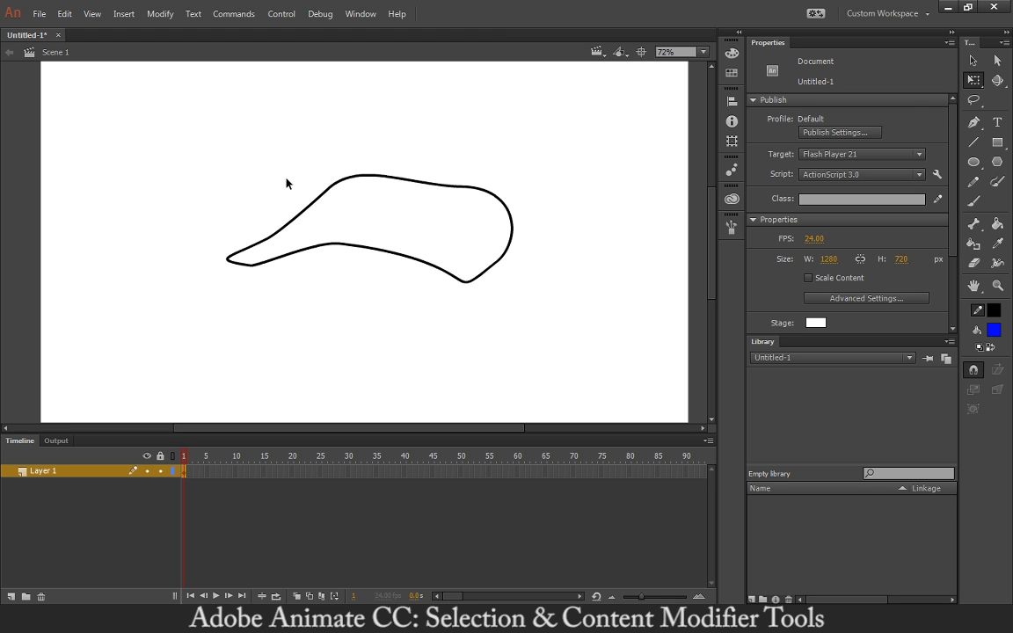
mouse_move(128, 106)
mouse_down()
mouse_move(315, 265)
mouse_move(594, 342)
mouse_up()
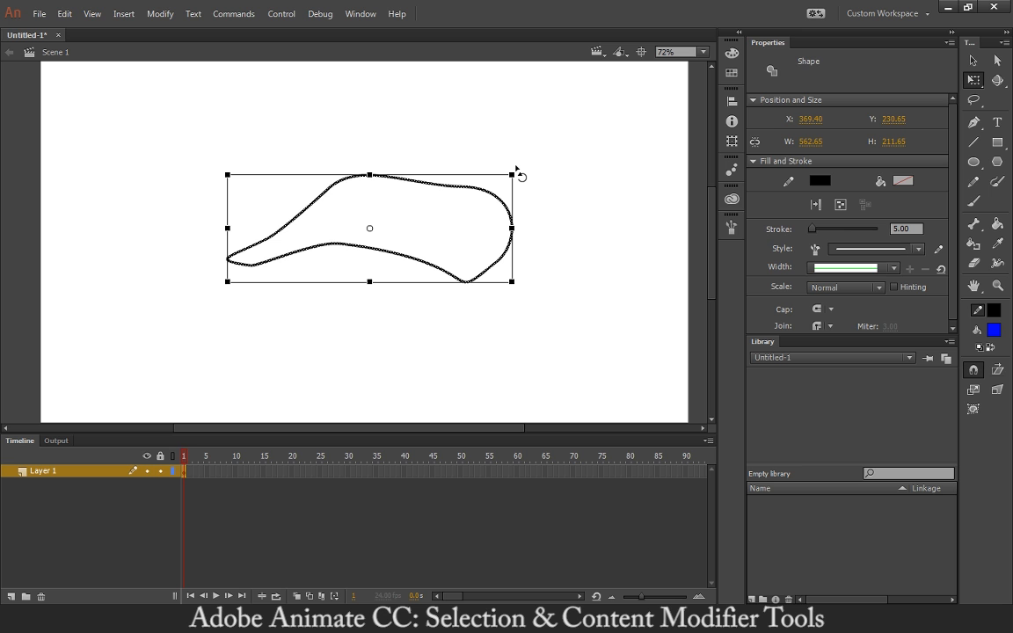
drag(516, 169, 282, 275)
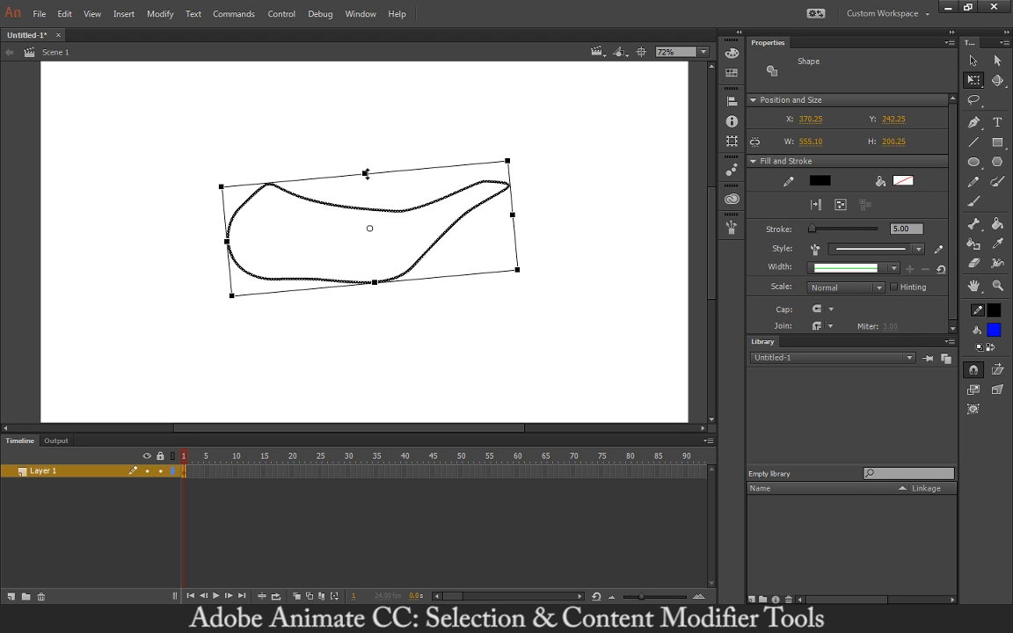
Step: Try a vertical stretch and undo it, then scale the shape down to about 160 by 58 px
drag(366, 173, 362, 130)
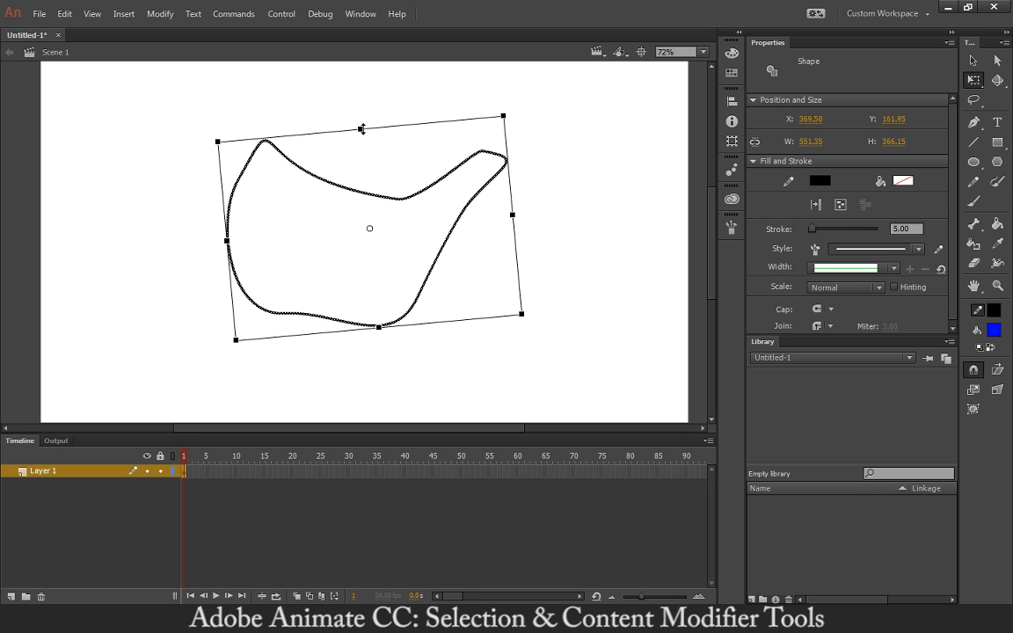
key(ctrl+z)
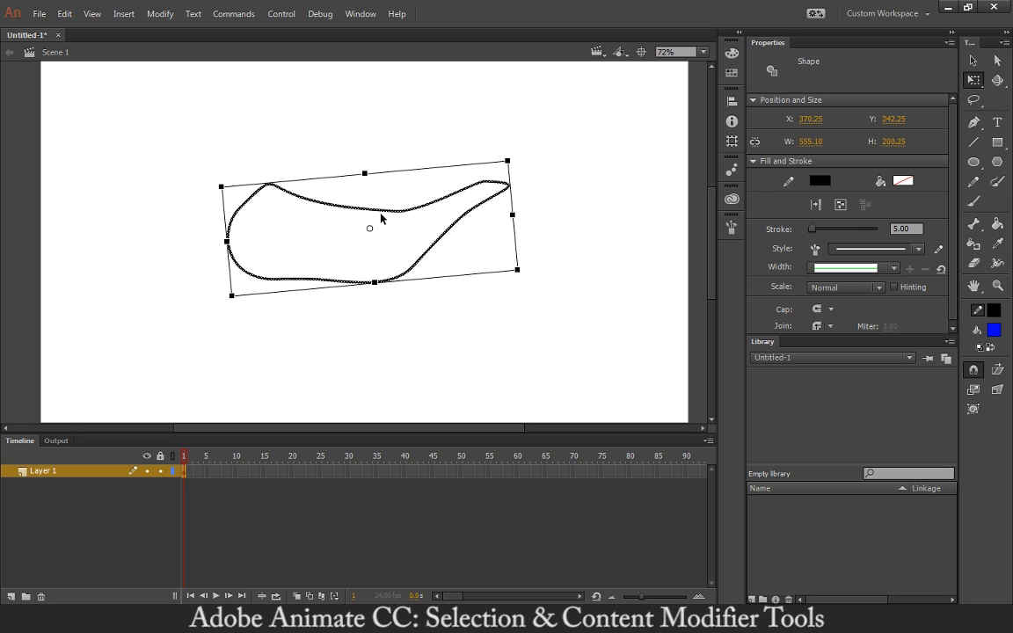
drag(219, 181, 114, 132)
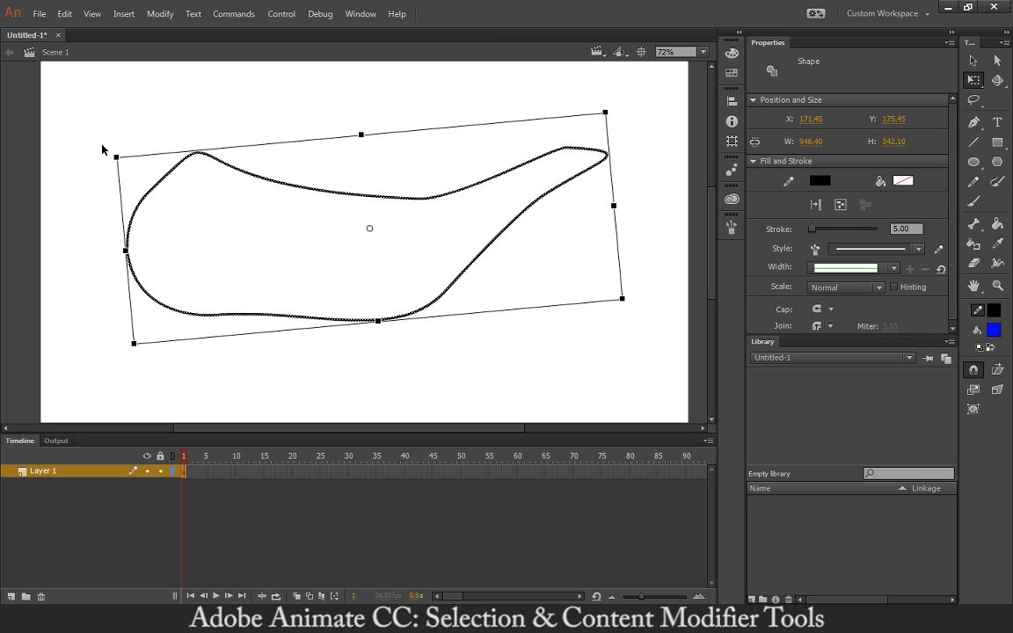
drag(115, 156, 223, 227)
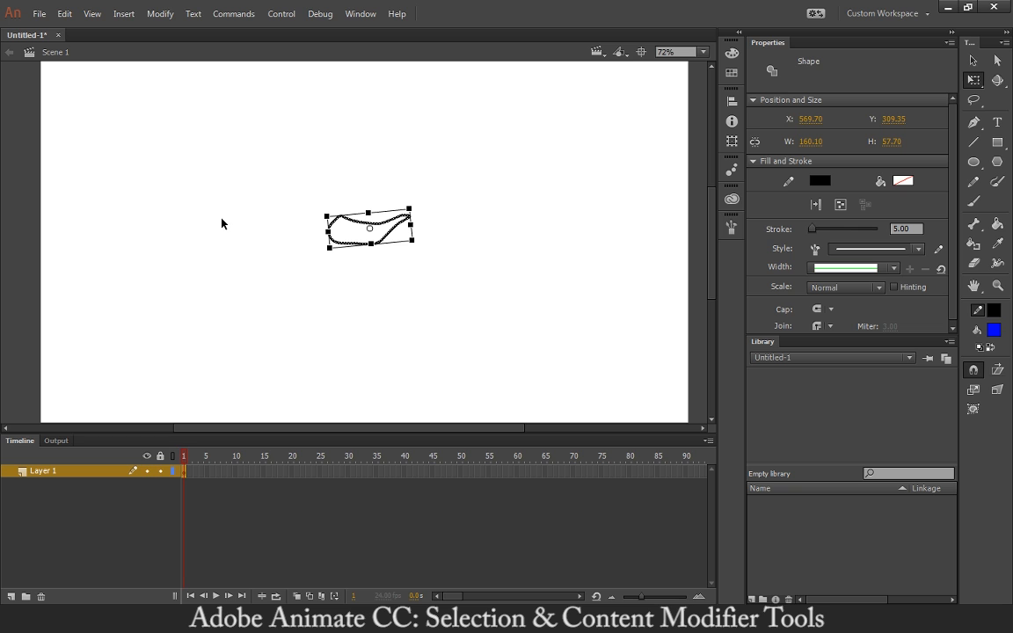
Step: Stretch the small shape to about 338 by 181 px and rotate it back roughly half a turn
click(343, 233)
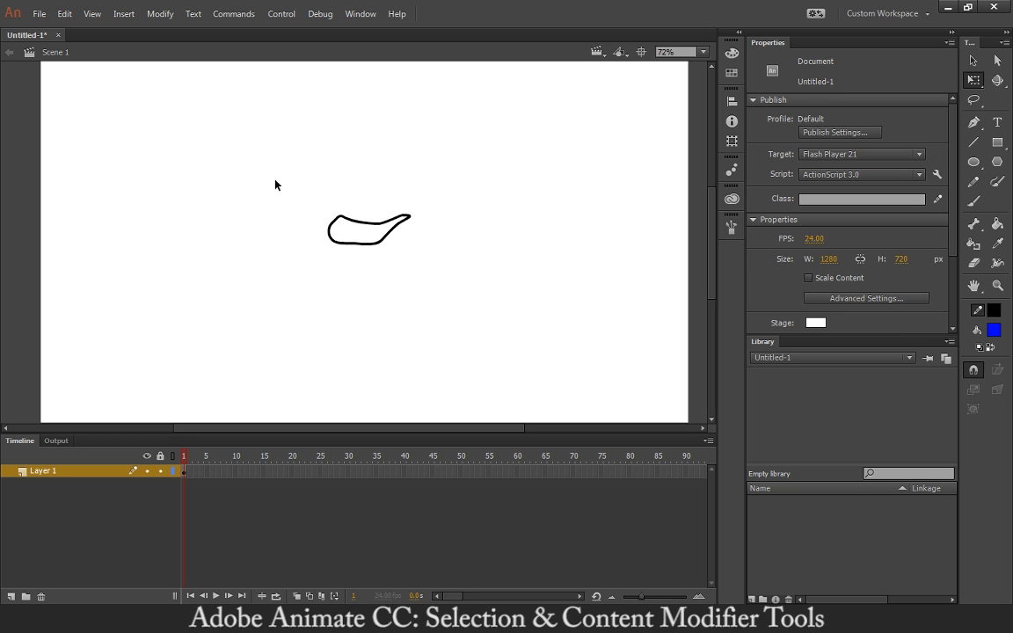
drag(308, 201, 452, 262)
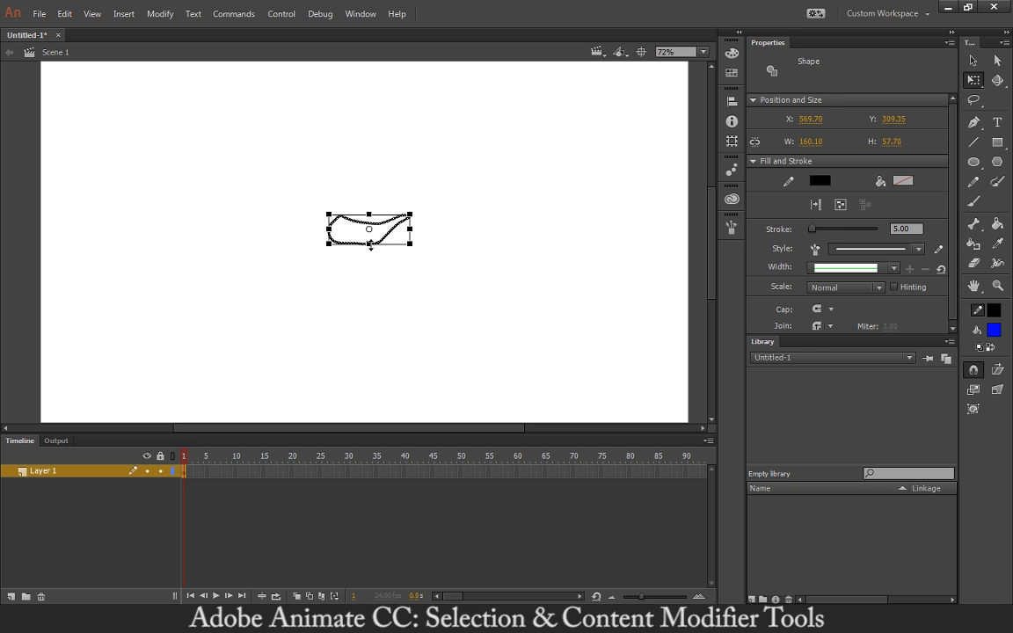
drag(375, 267, 374, 279)
drag(410, 229, 458, 235)
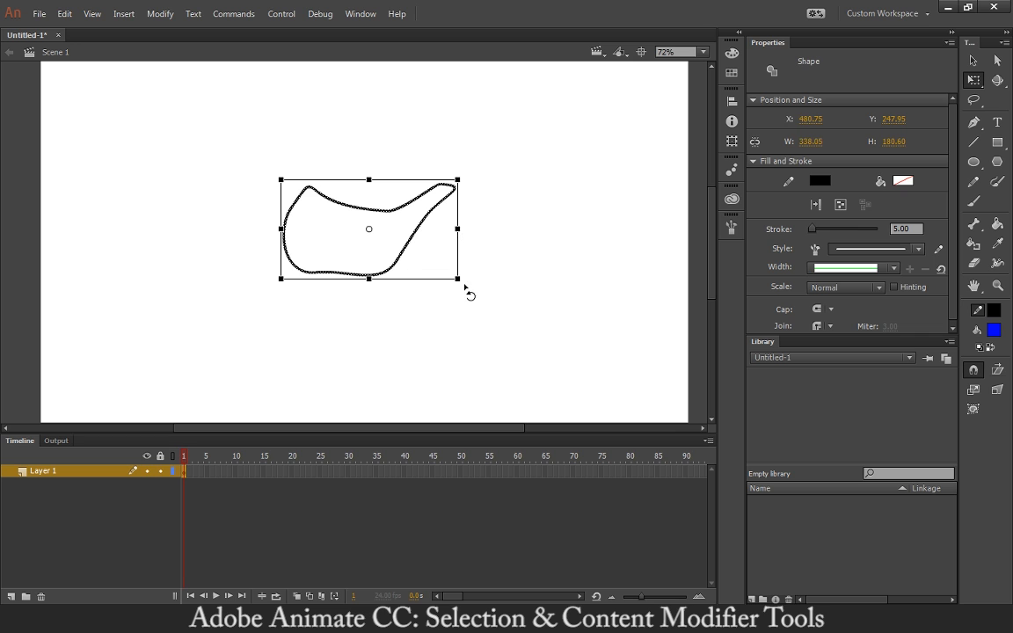
drag(467, 285, 283, 118)
click(522, 197)
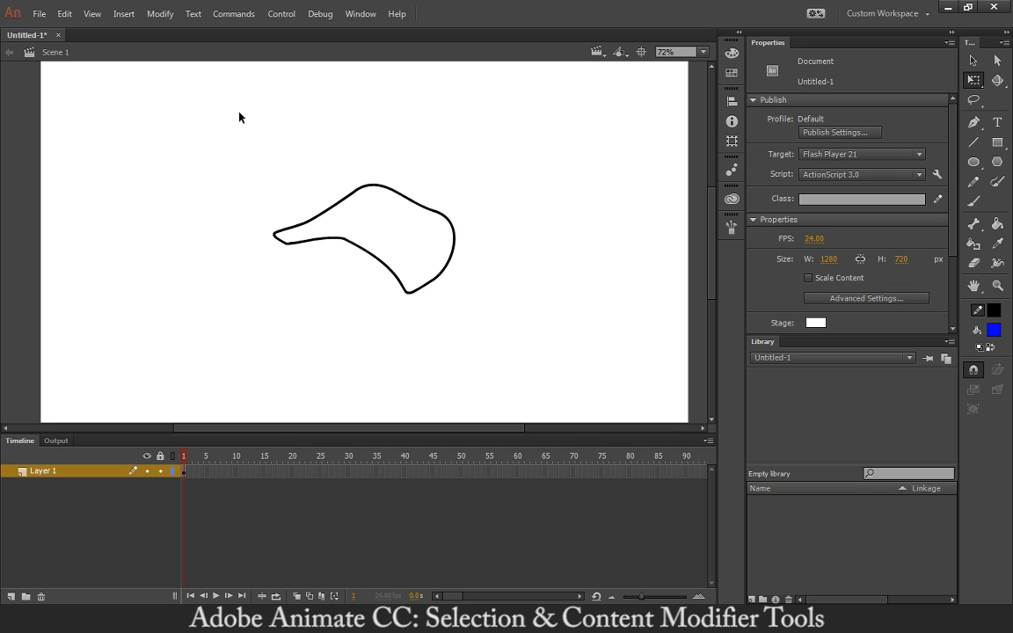
Step: Rotate the entire shape by exactly 42° using the numeric transform settings
drag(227, 118, 521, 371)
click(732, 141)
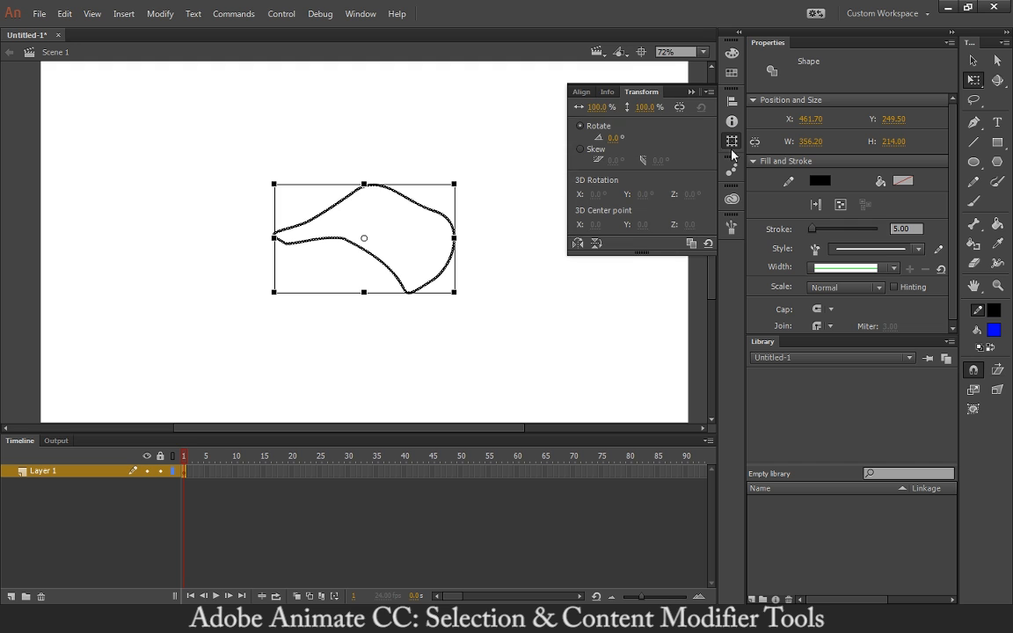
click(608, 145)
text(42)
key(Return)
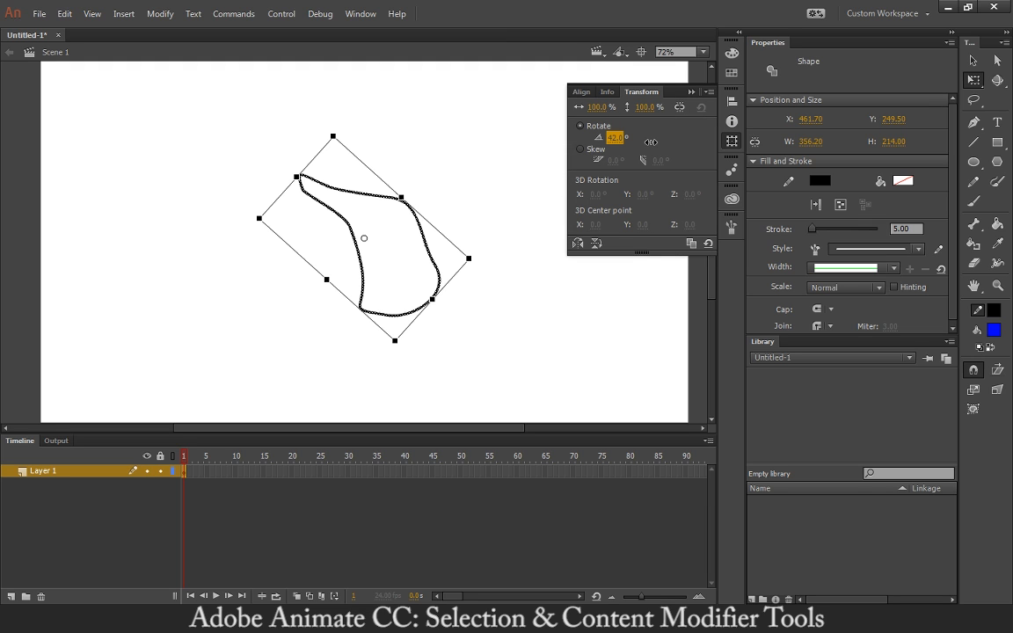
Step: Switch the transform to Skew and set the shape's horizontal skew to 98°
click(580, 150)
click(616, 160)
text(44)
key(Return)
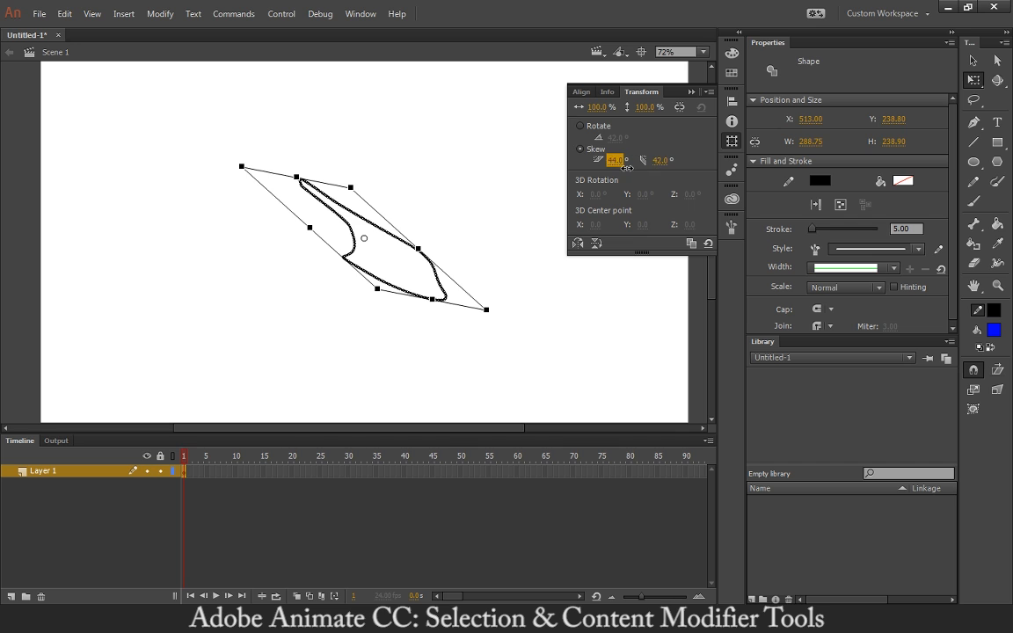
drag(627, 168, 663, 174)
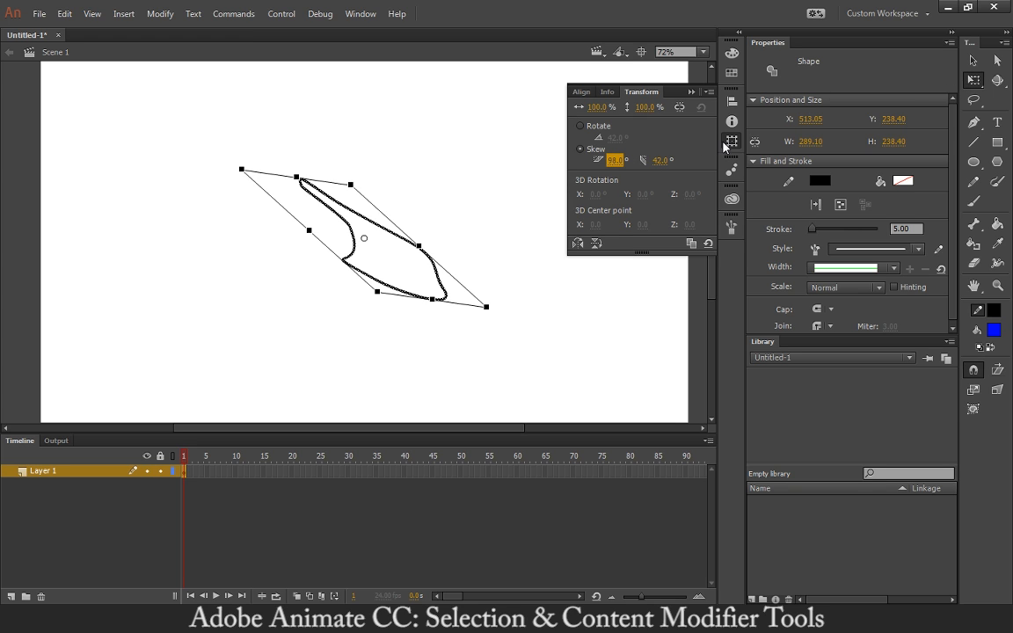
click(973, 64)
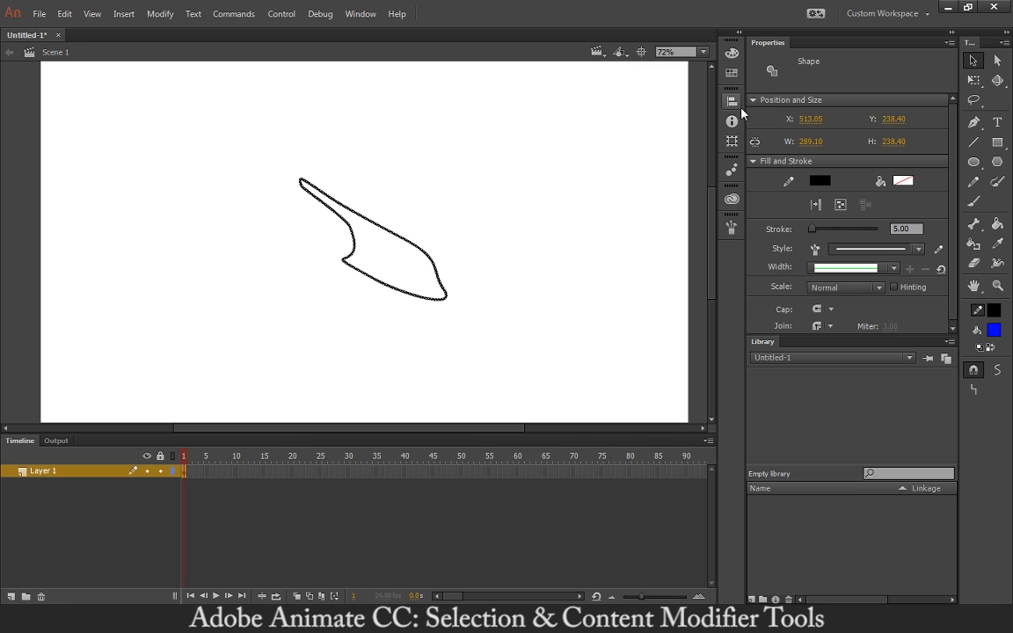
Step: Select the lower-right portion of the unfilled shape's outline with freehand Lasso loops
click(732, 141)
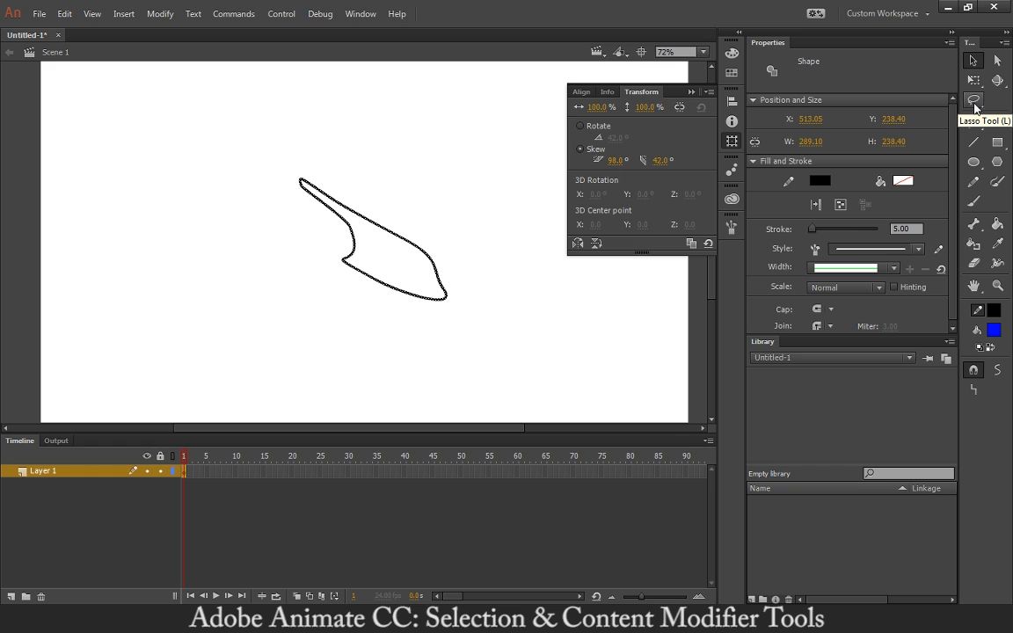
click(977, 104)
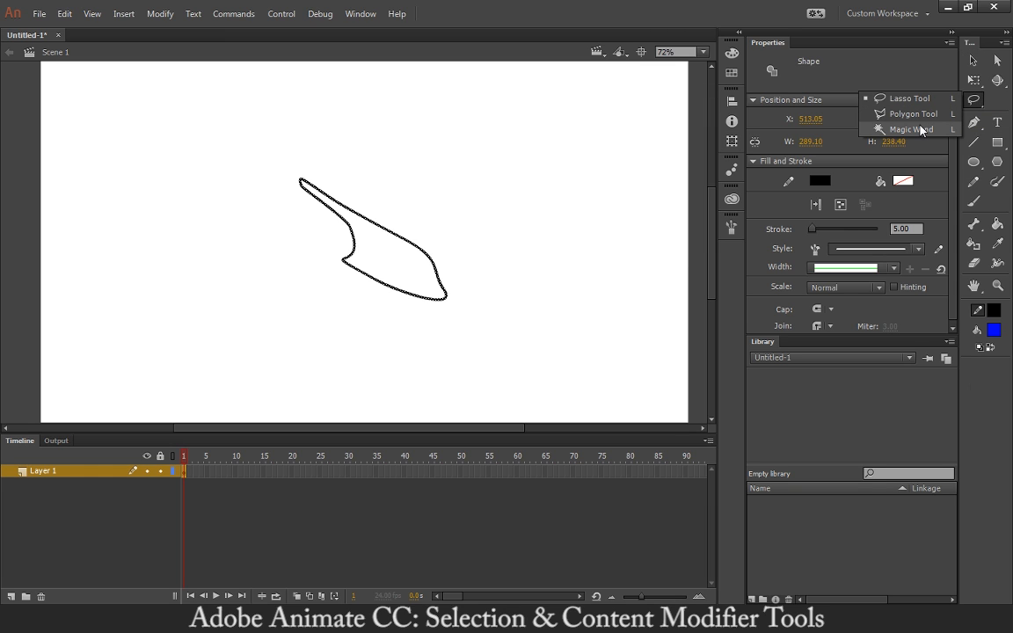
click(889, 98)
mouse_move(484, 205)
mouse_down()
mouse_move(408, 215)
mouse_move(427, 280)
mouse_move(328, 305)
mouse_move(412, 379)
mouse_move(504, 255)
mouse_move(479, 201)
mouse_up()
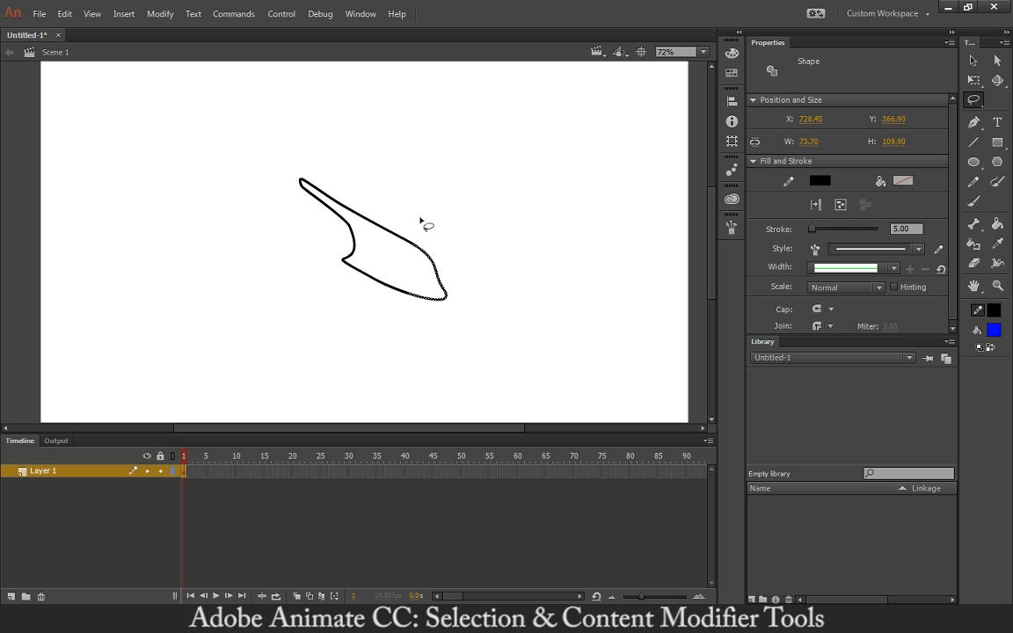
mouse_move(421, 220)
mouse_down()
mouse_move(392, 263)
mouse_move(393, 313)
mouse_move(472, 230)
mouse_move(387, 197)
mouse_up()
Step: Fill the inside of the shape's outline with blue using the Paint Bucket
click(998, 223)
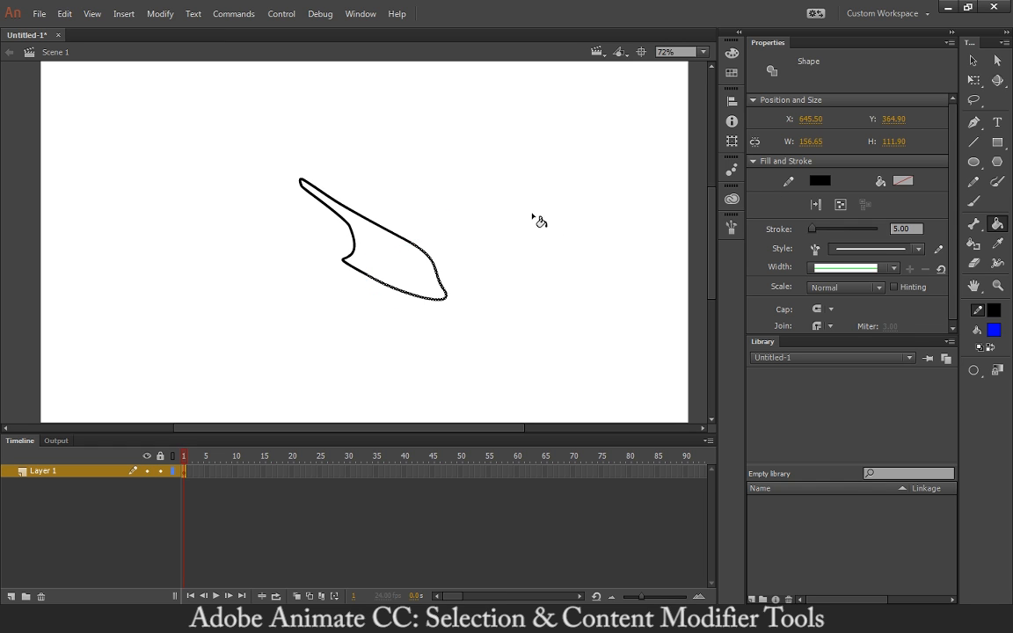
click(383, 251)
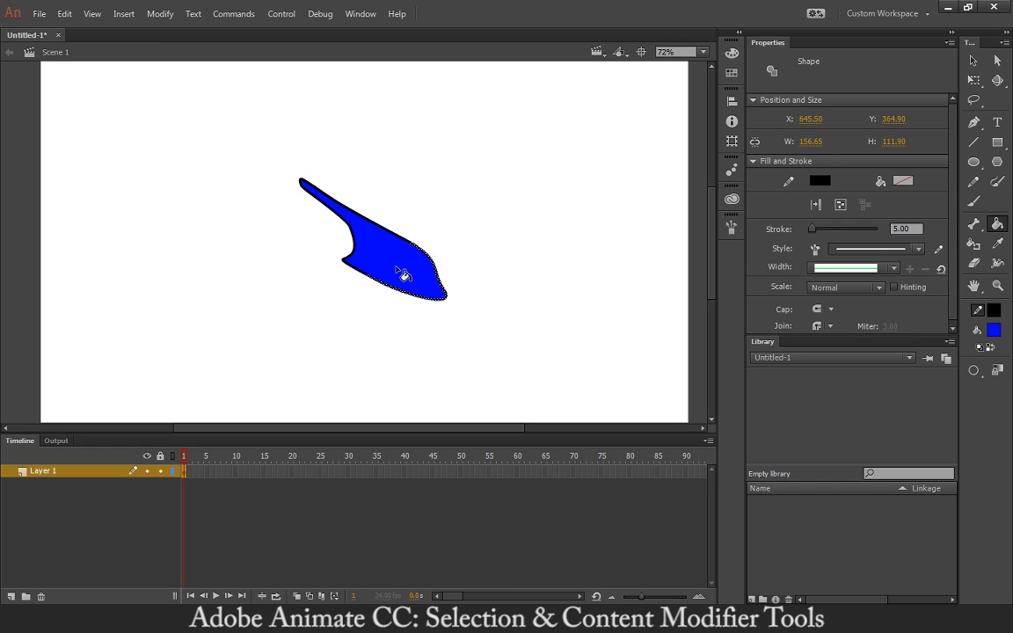
Step: Lasso the lower-right part of the filled shape, delete it and undo the deletion
click(973, 99)
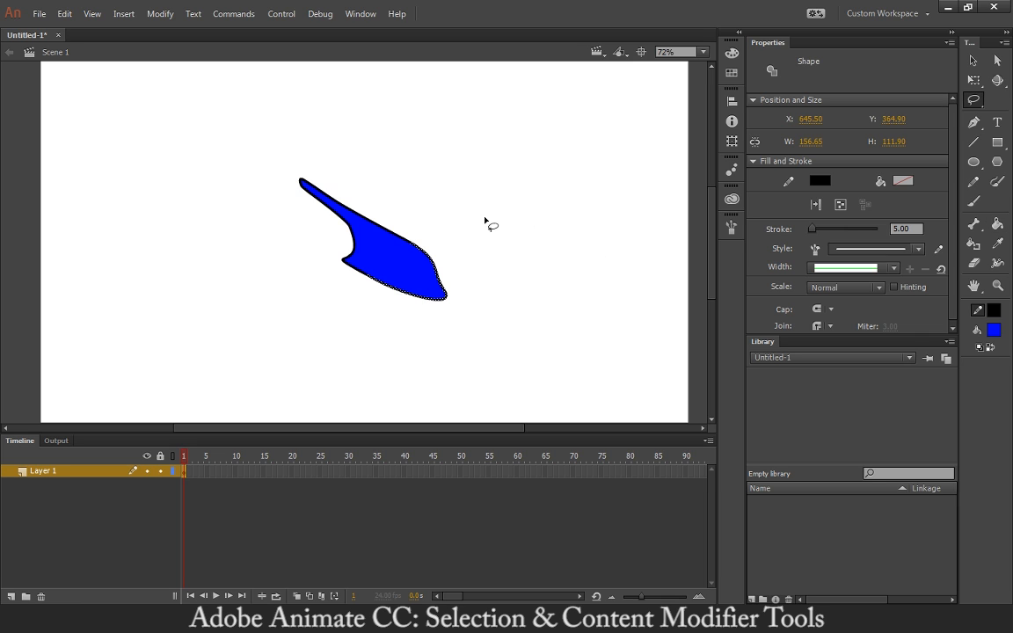
mouse_move(474, 309)
mouse_down()
mouse_move(368, 285)
mouse_move(366, 268)
mouse_move(391, 275)
mouse_move(386, 247)
mouse_move(409, 261)
mouse_move(405, 240)
mouse_move(428, 234)
mouse_move(458, 261)
mouse_move(476, 313)
mouse_up()
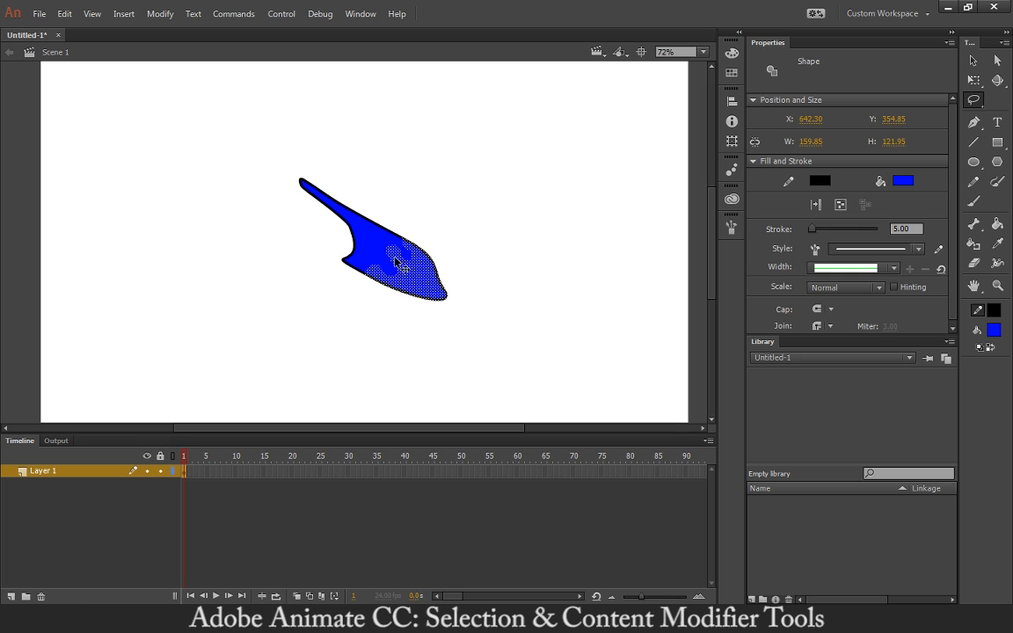
key(Delete)
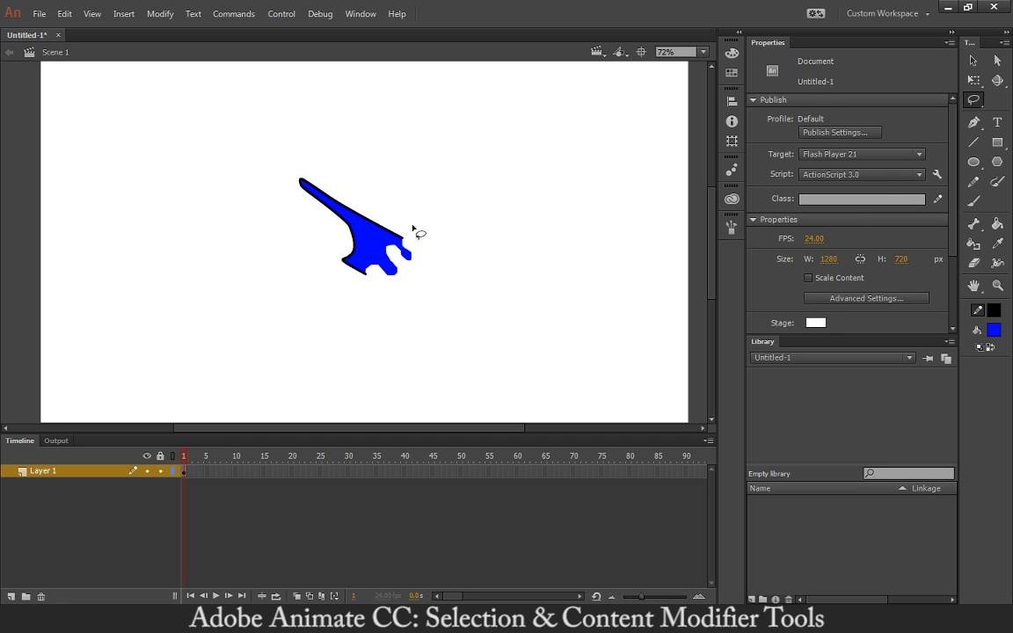
drag(413, 227, 459, 244)
Step: Select the lower-right part of the blue shape by enclosing it in a six-sided area with the Polygon lasso
click(973, 100)
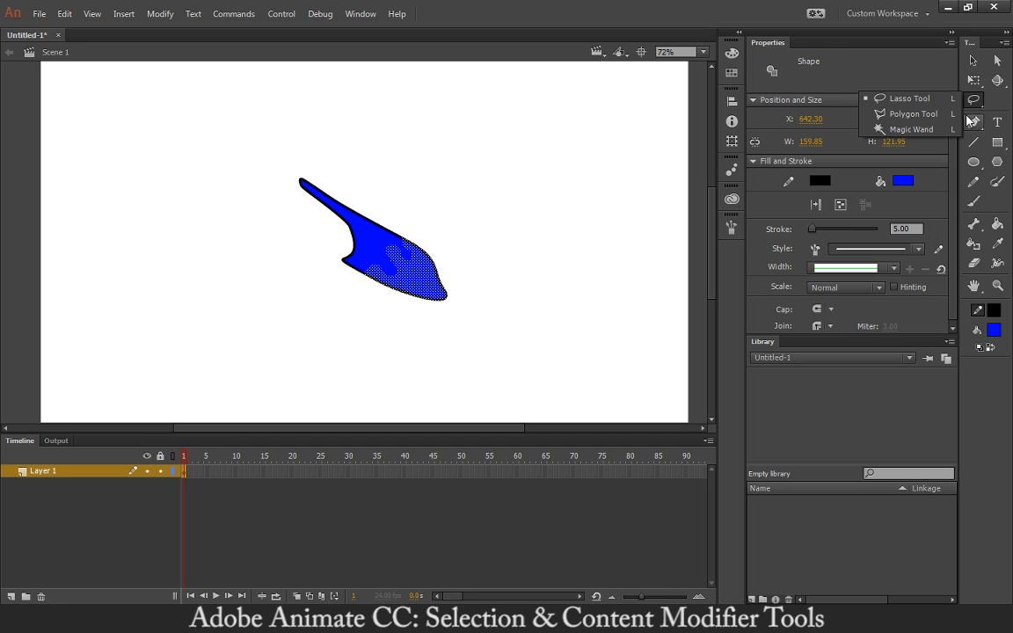
click(950, 125)
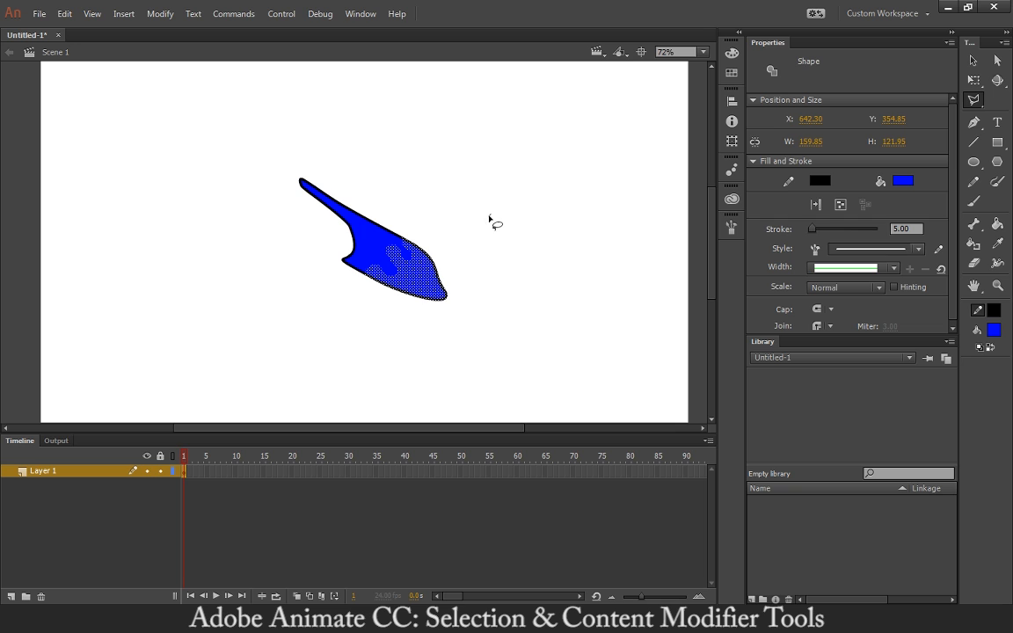
click(491, 214)
click(424, 215)
click(332, 286)
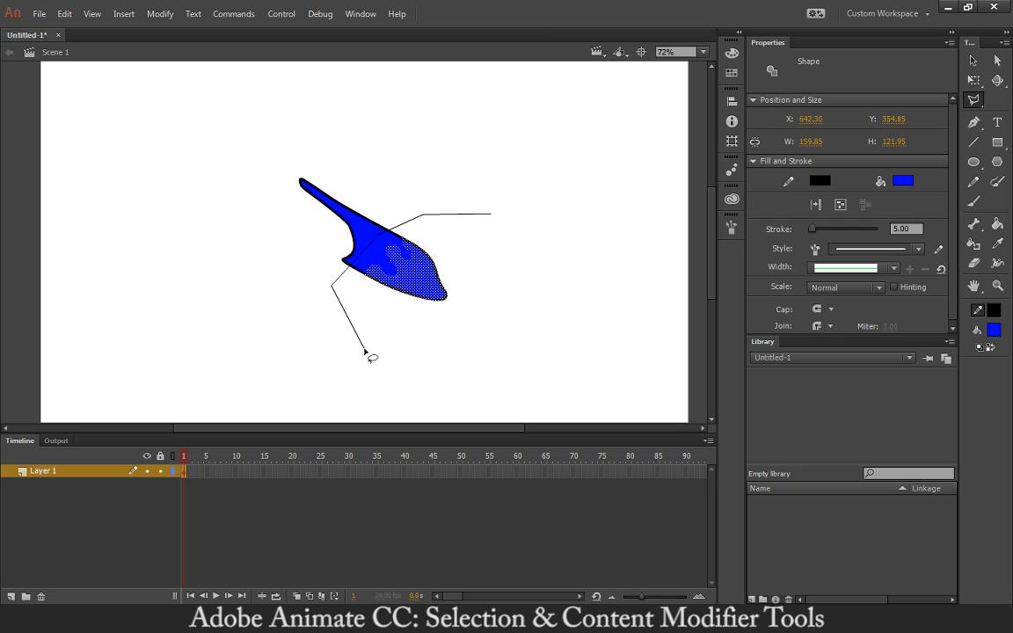
click(363, 348)
click(475, 342)
click(516, 279)
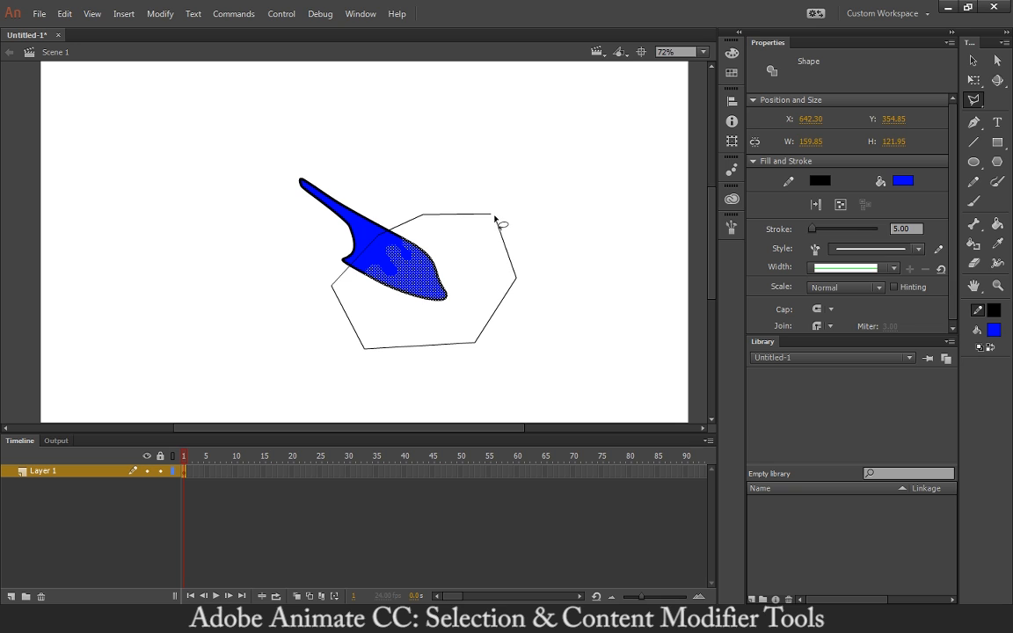
click(491, 214)
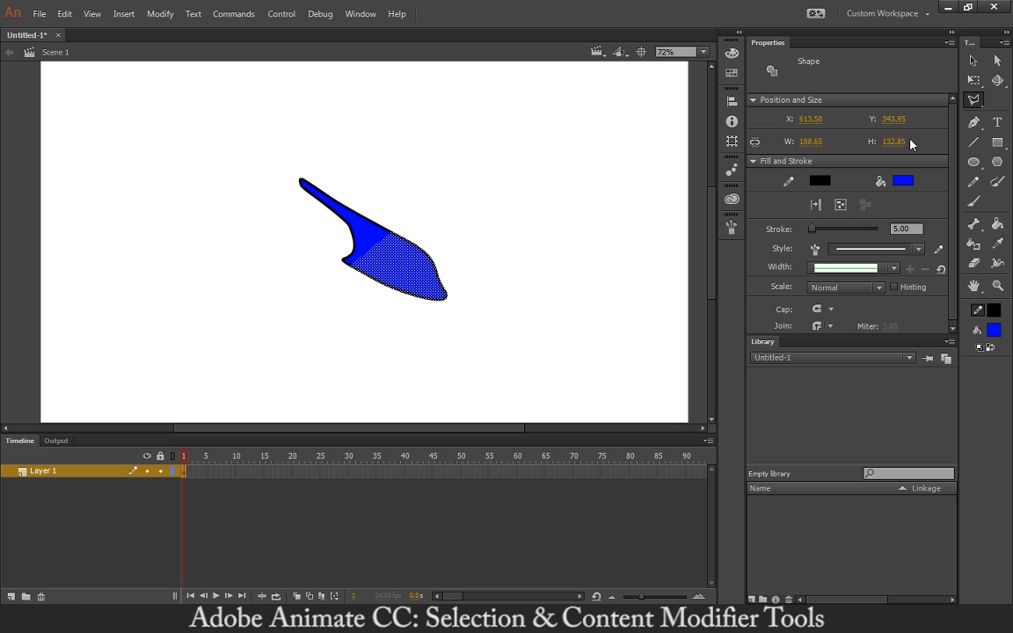
Step: Try the Magic Wand on the blue fill of the shape
click(974, 60)
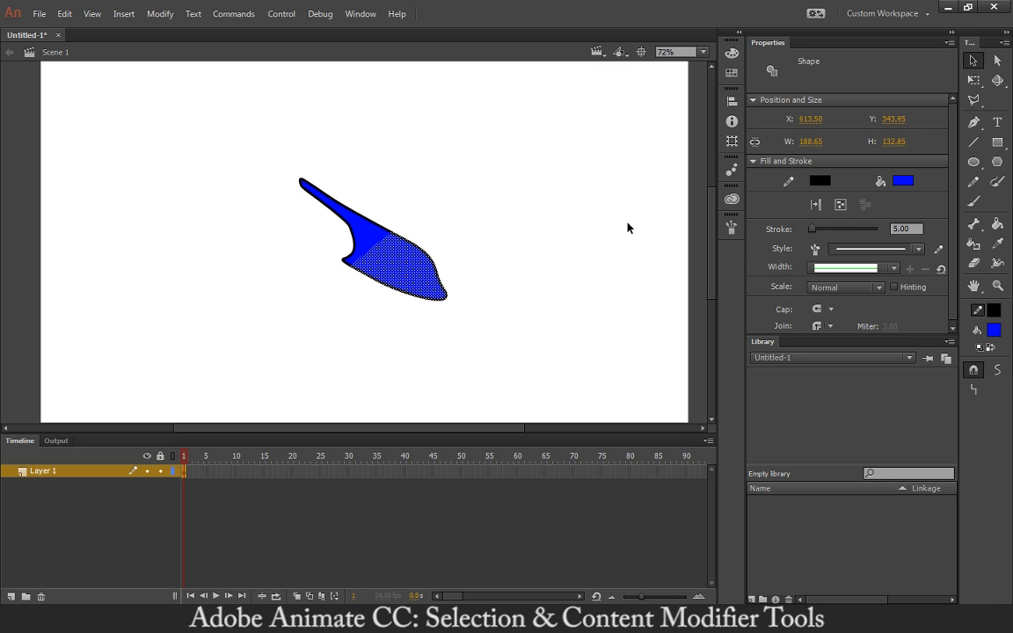
click(974, 100)
click(847, 126)
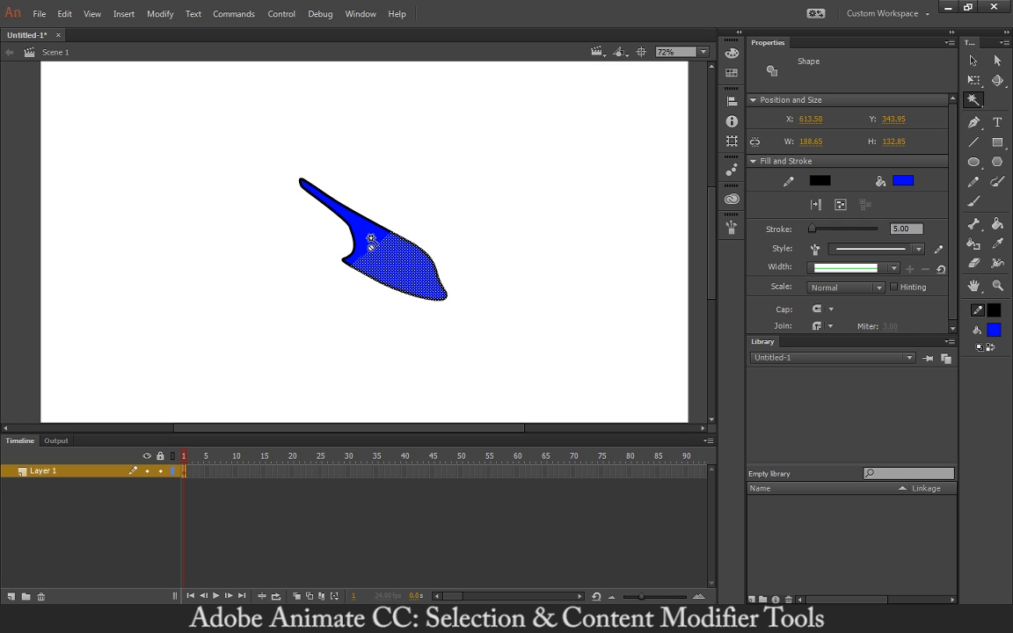
click(356, 232)
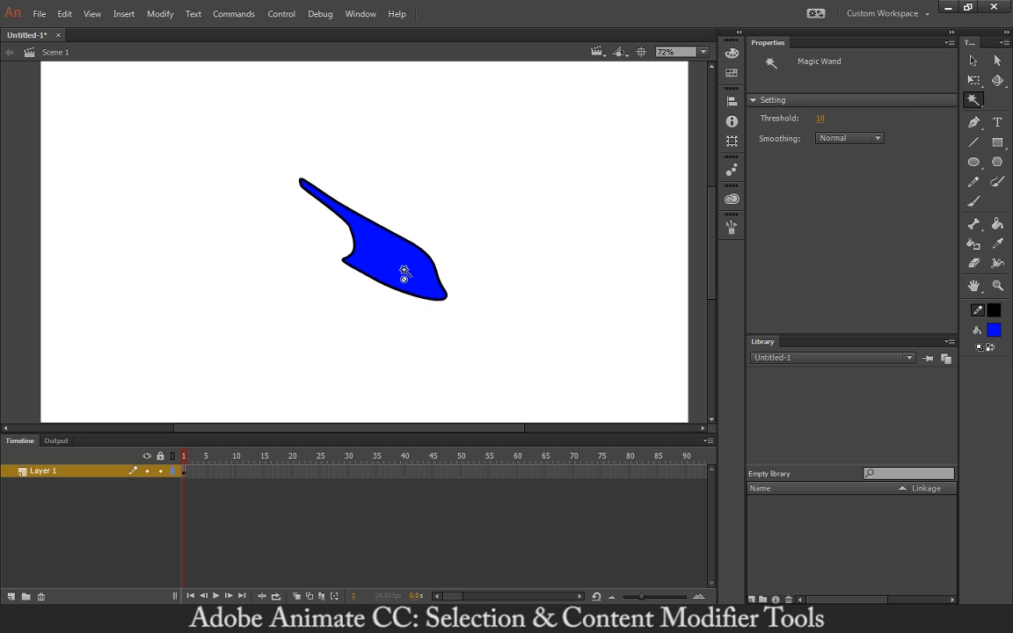
click(974, 100)
click(978, 102)
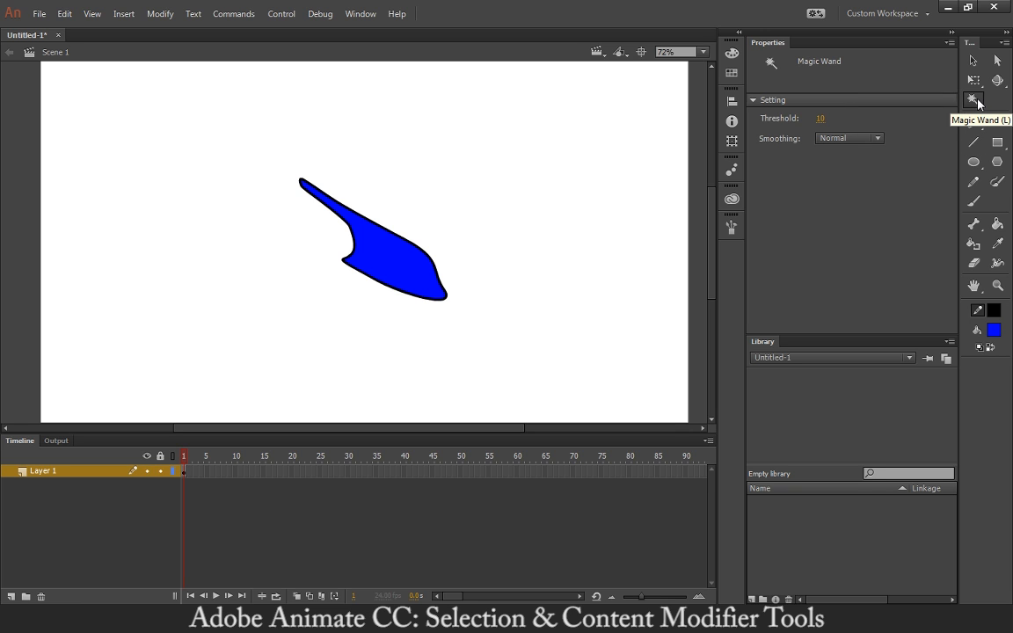
Step: Delete the shape's blue fill with the Selection tool, undo the deletion and deselect everything
click(974, 60)
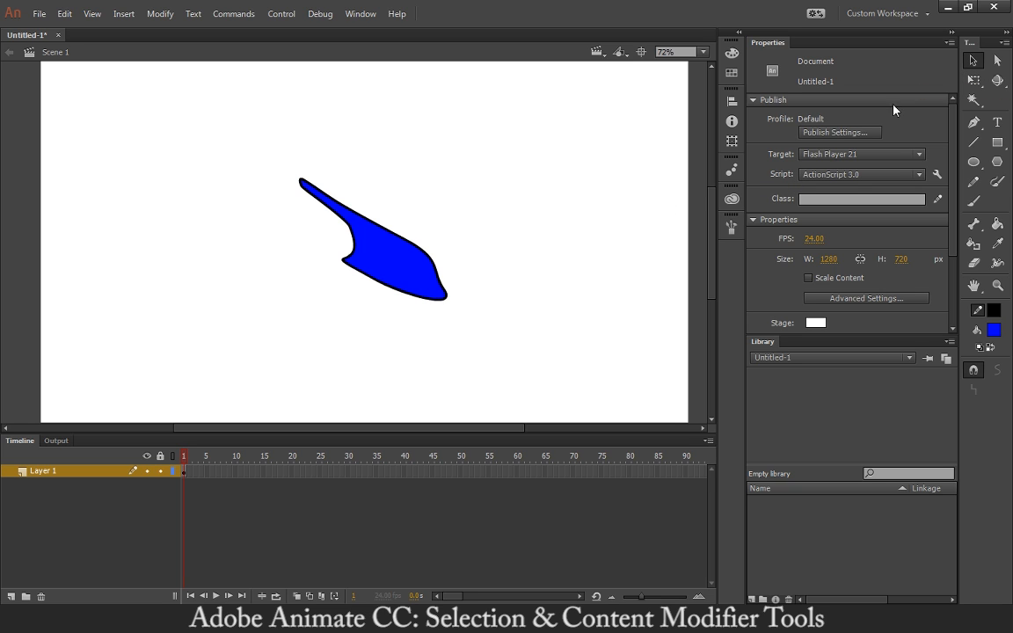
click(974, 62)
click(409, 258)
key(Delete)
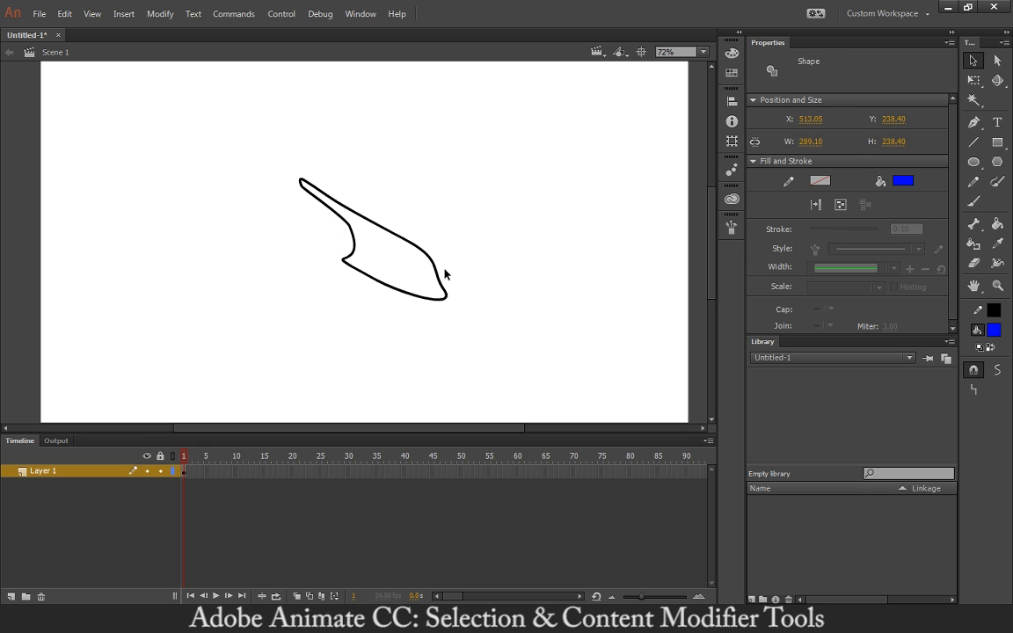
key(ctrl+z)
click(469, 234)
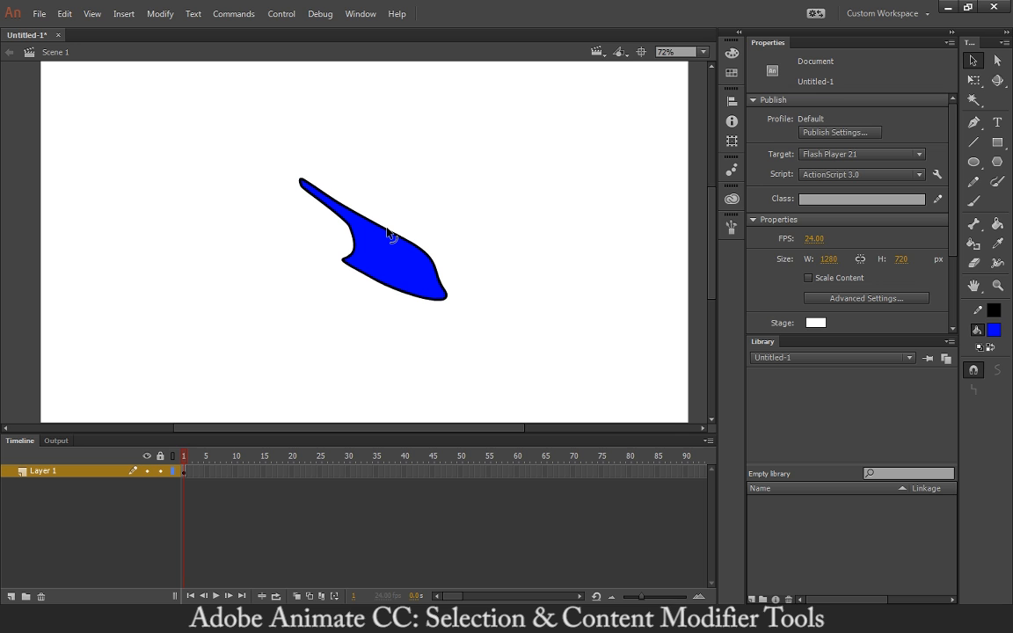
Step: Reshape the blue shape with the Selection tool, bulging its upper and right edges outward and pulling the lower notch into a spike
drag(389, 234, 464, 217)
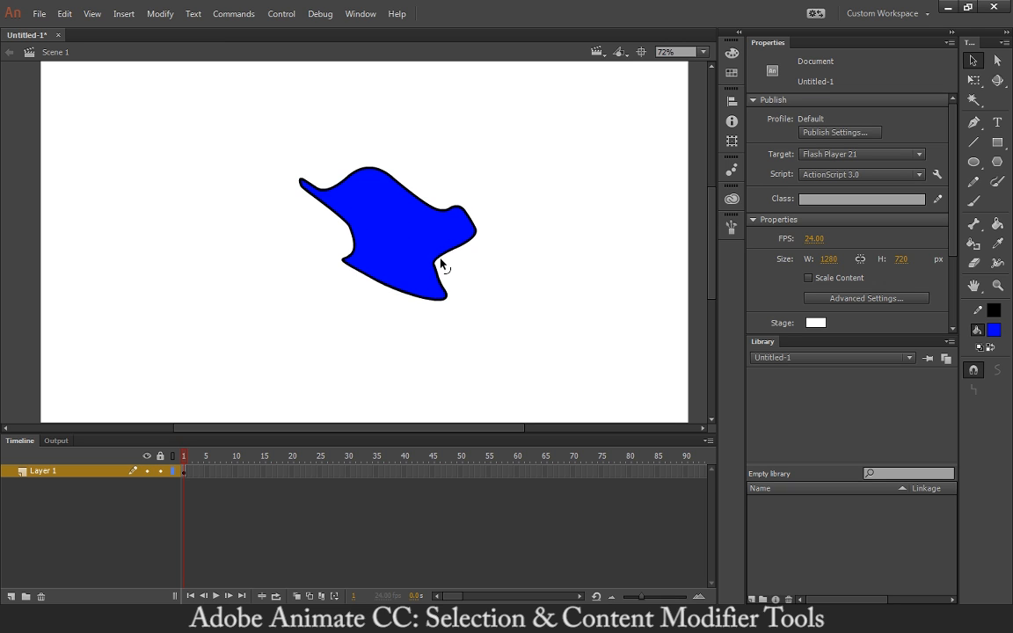
drag(438, 262, 497, 279)
drag(489, 257, 477, 213)
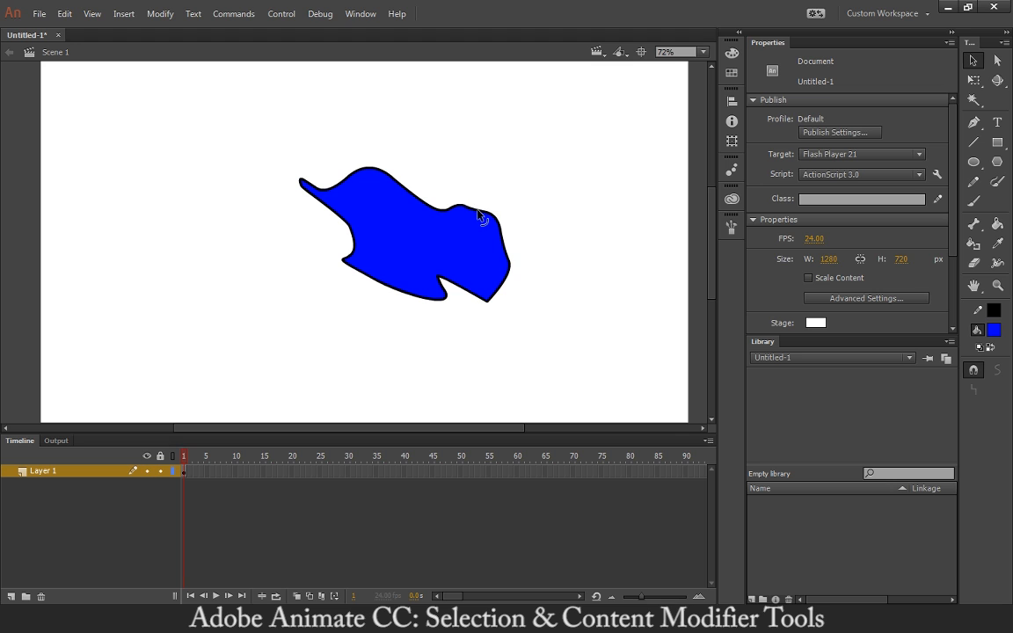
drag(439, 278, 471, 308)
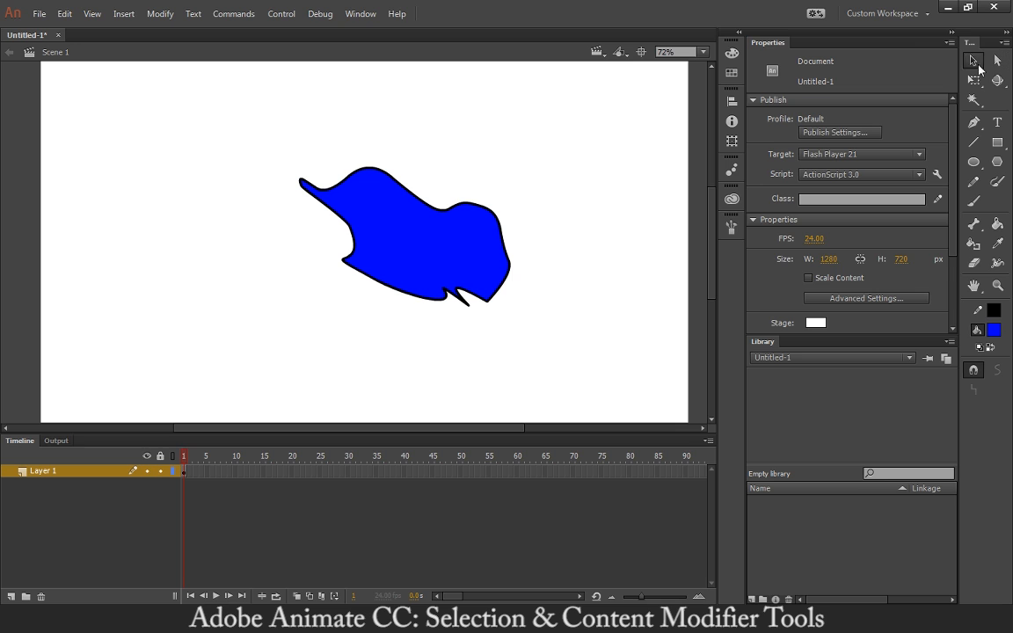
Step: Recolor the shape's fill bright green using the Paint Bucket
click(997, 227)
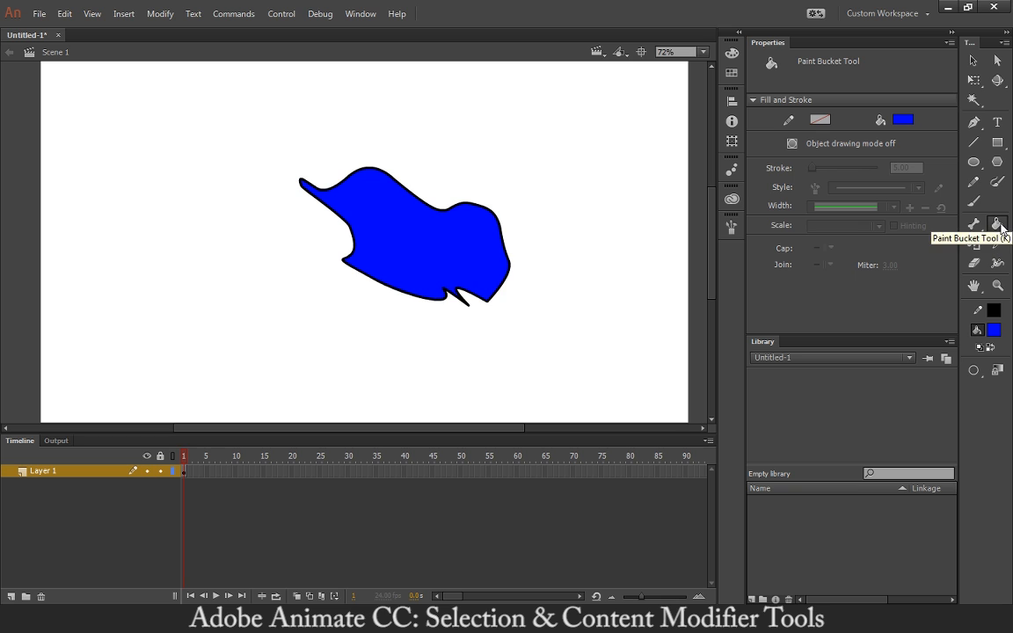
click(992, 335)
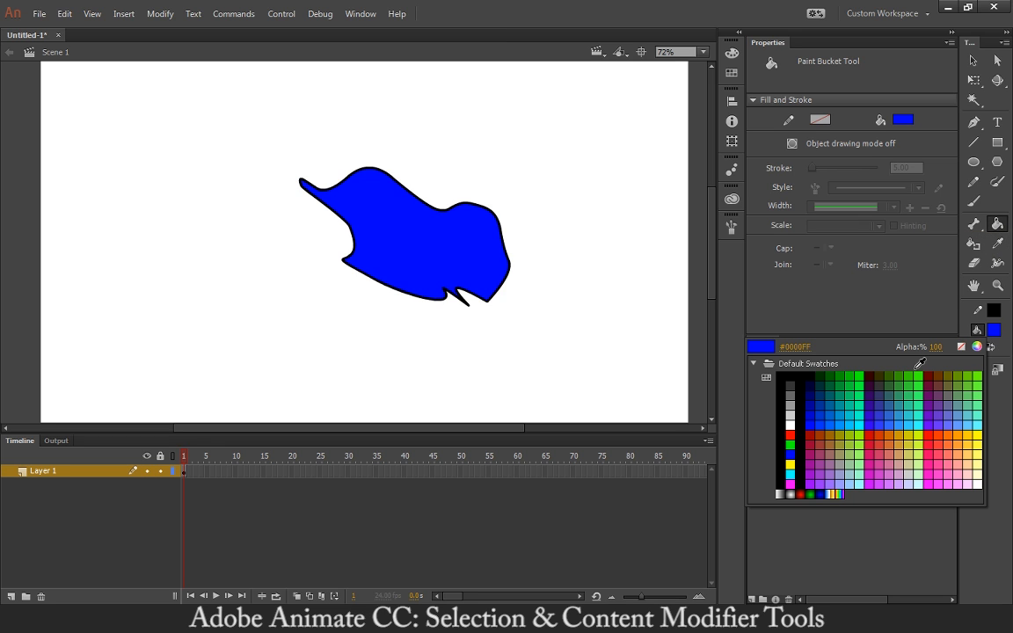
click(790, 445)
click(468, 255)
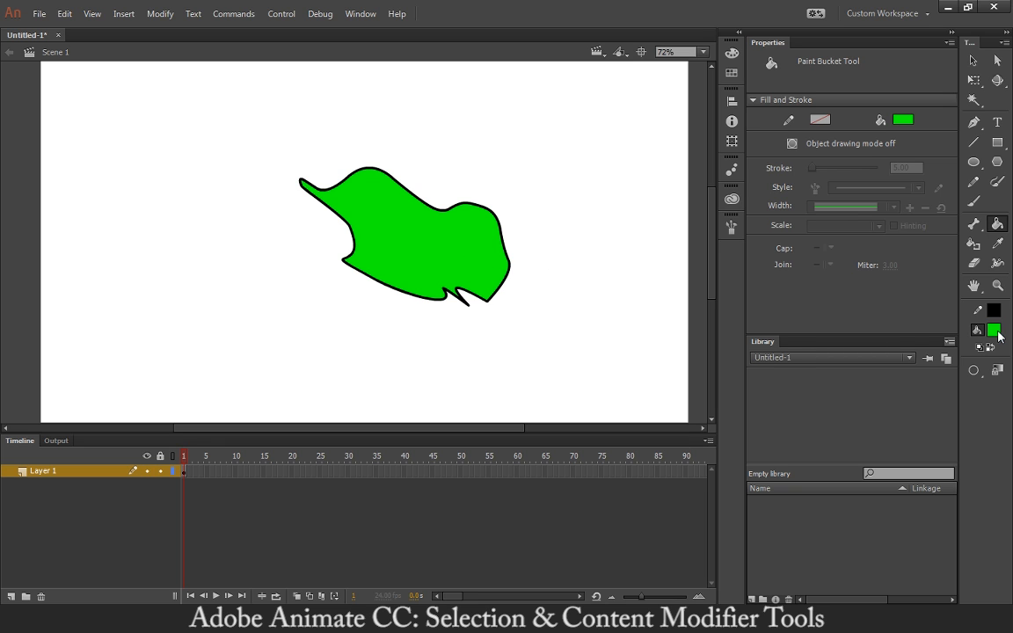
Step: Recolor the shape's fill yellow and then dark gray with the Paint Bucket
click(993, 330)
click(790, 465)
click(446, 257)
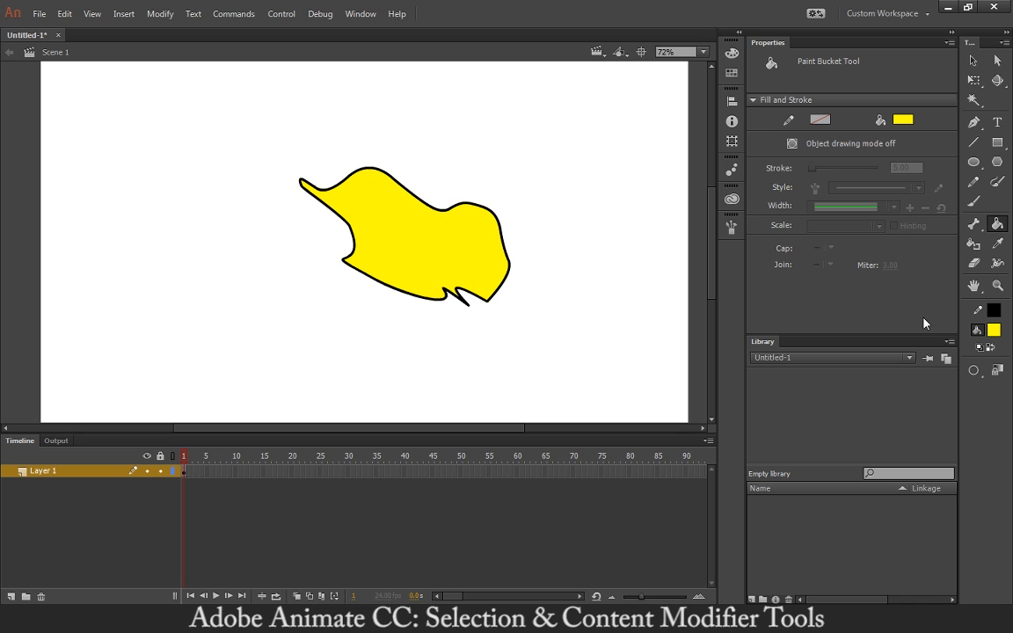
click(994, 330)
click(791, 394)
click(431, 225)
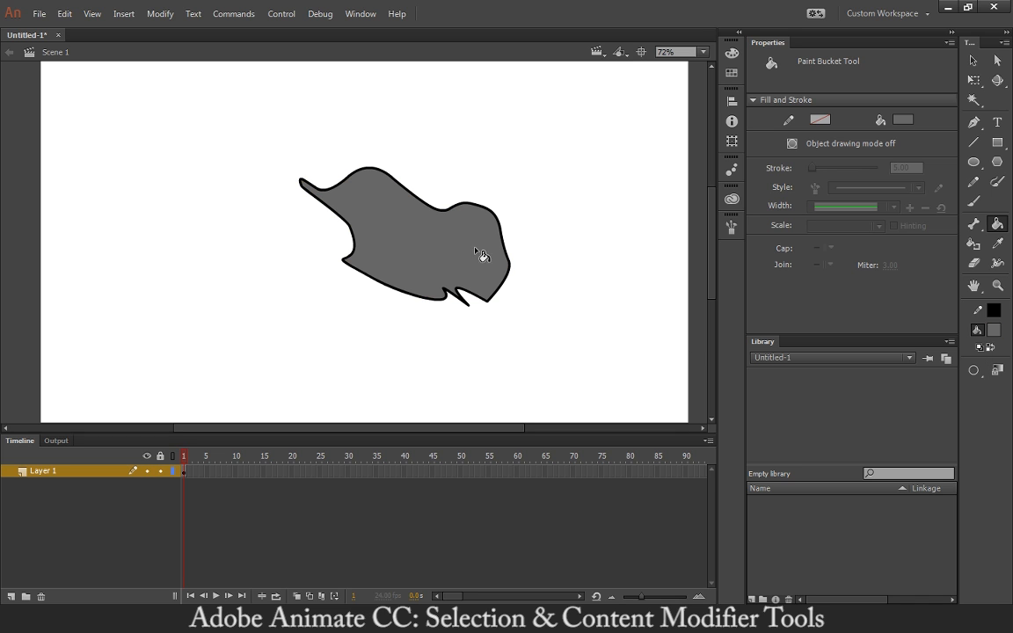
Step: Recolor the shape's fill magenta with the Paint Bucket
click(993, 331)
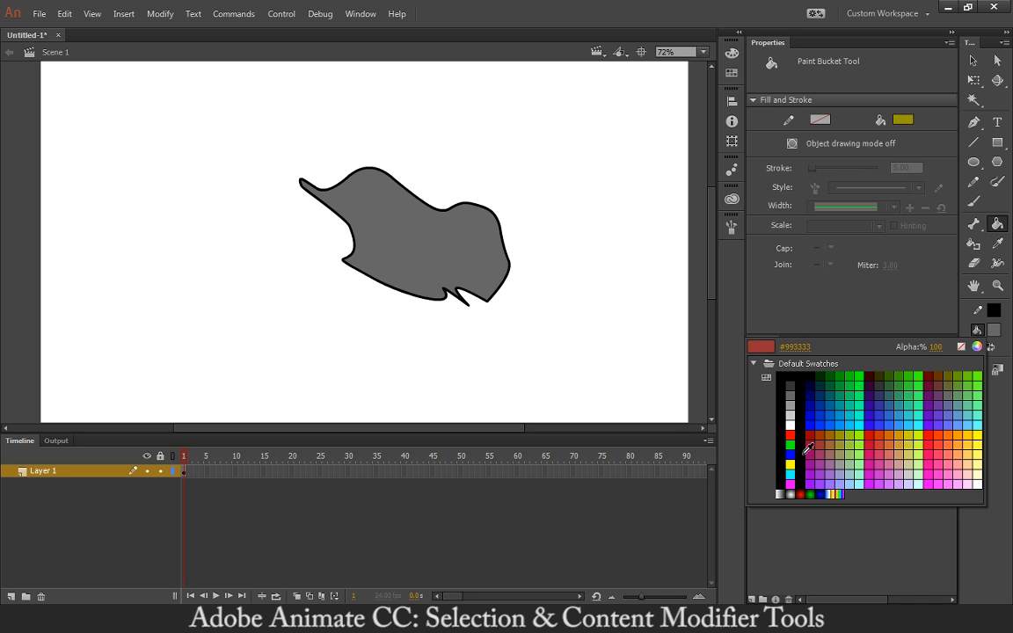
click(790, 484)
click(482, 288)
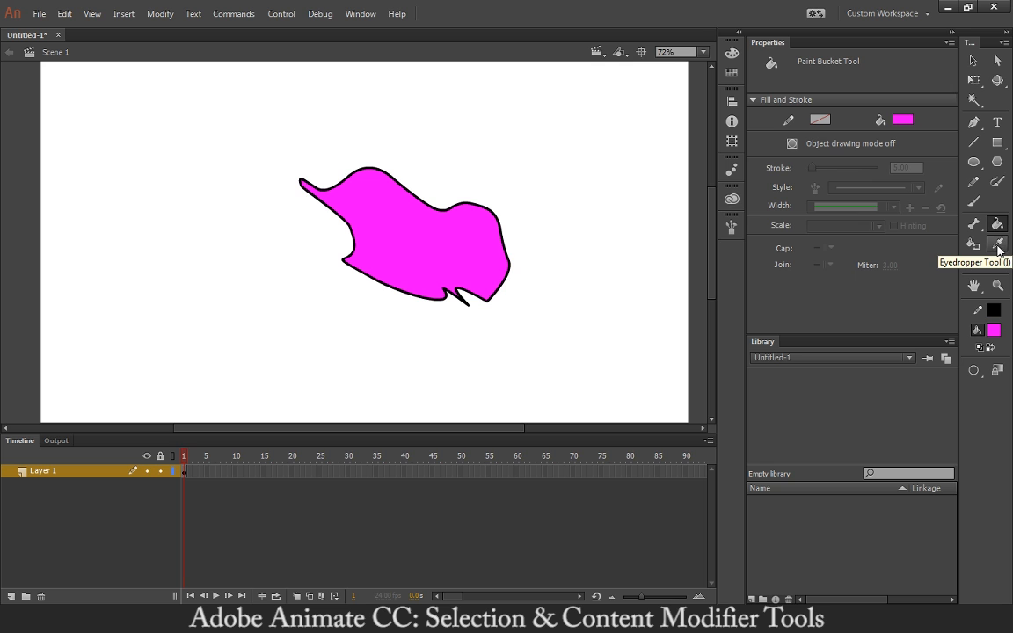
Step: Sample the shape's magenta fill and its black outline with the Eyedropper
click(996, 249)
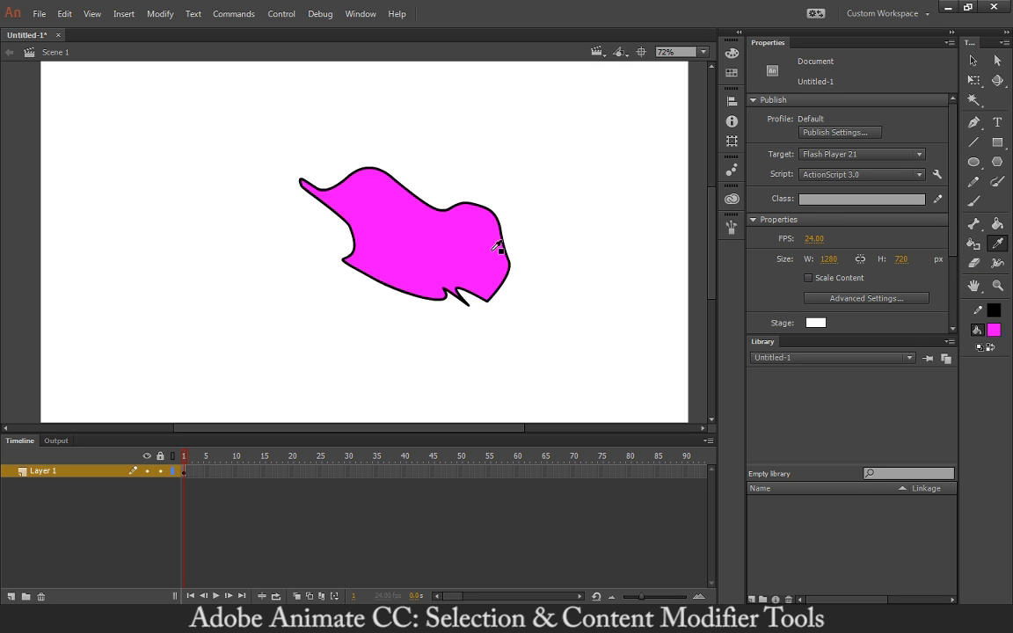
click(444, 227)
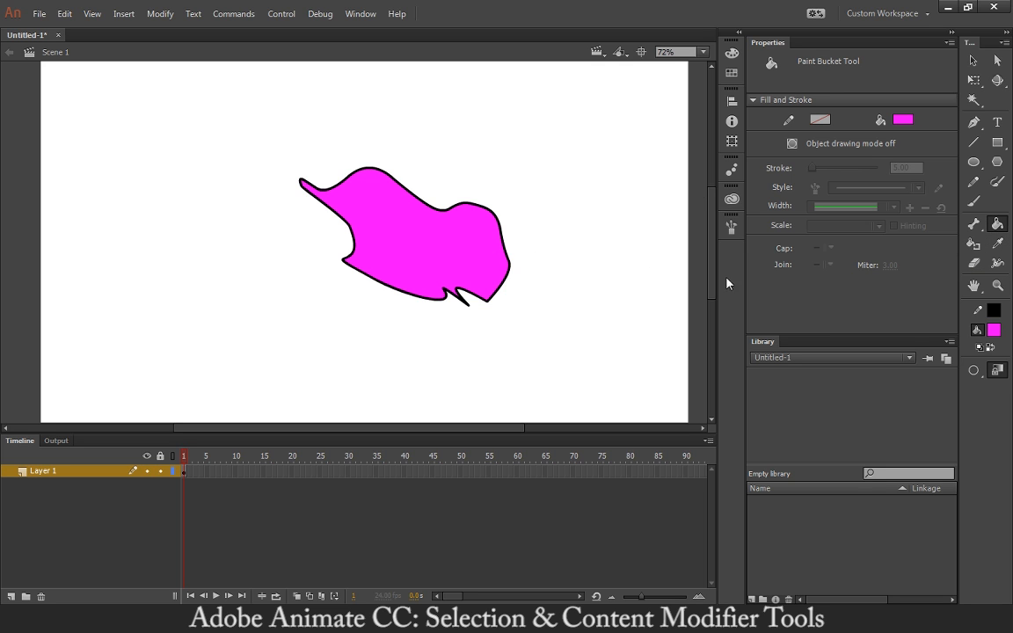
click(997, 244)
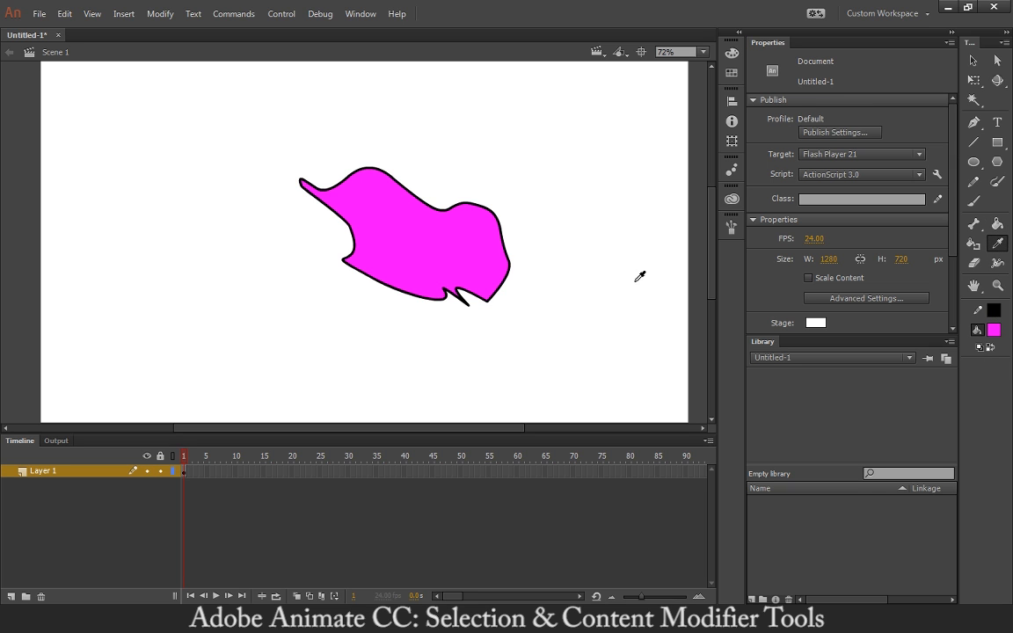
click(505, 218)
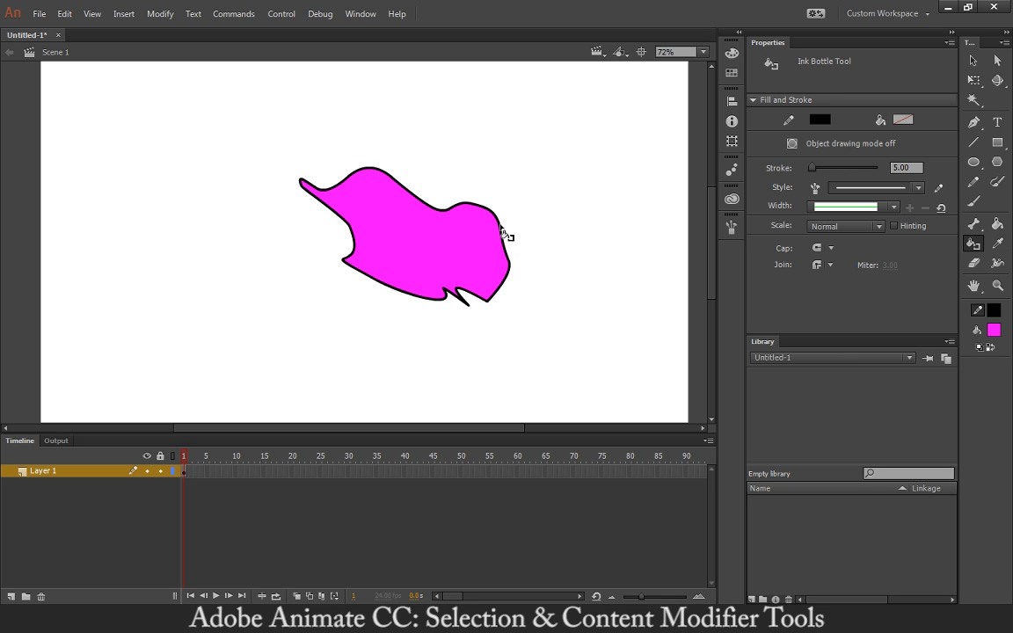
click(1000, 244)
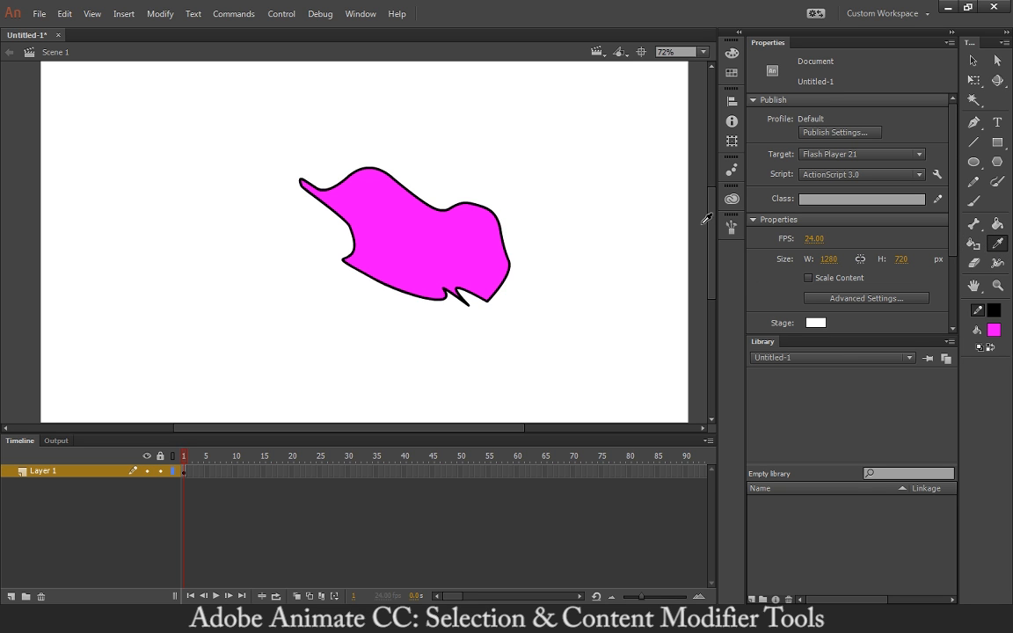
Step: Sample the shape's black outline and then the dark gray area outside the stage with the Eyedropper
click(492, 208)
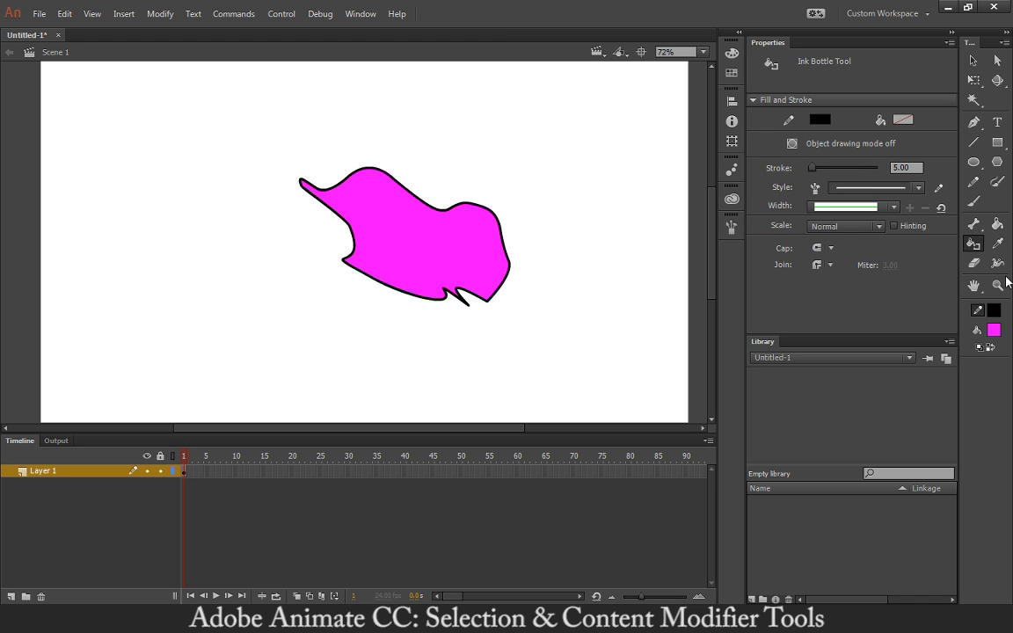
click(998, 244)
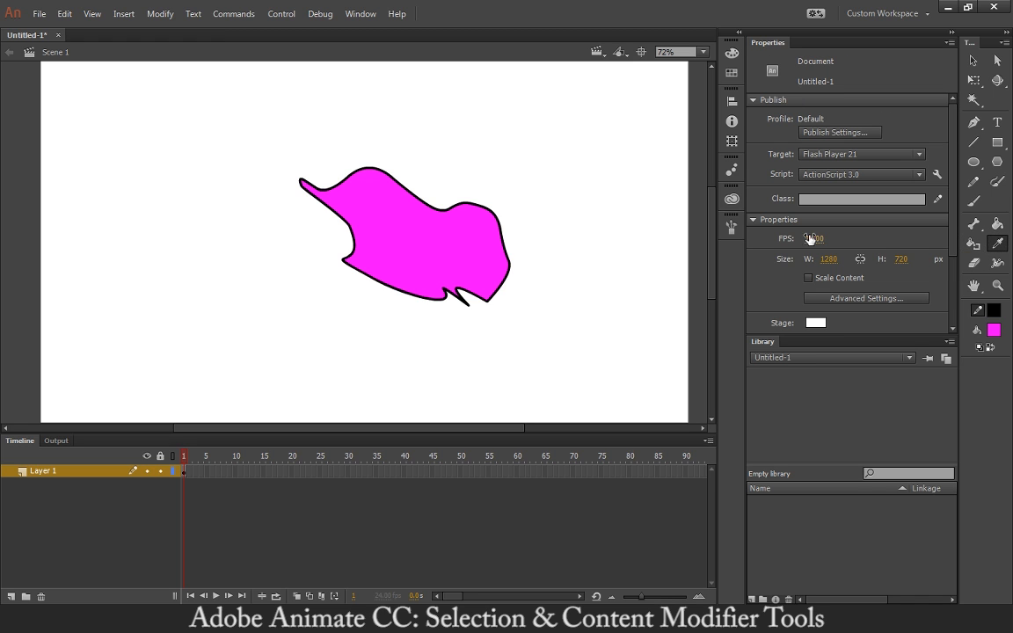
click(703, 231)
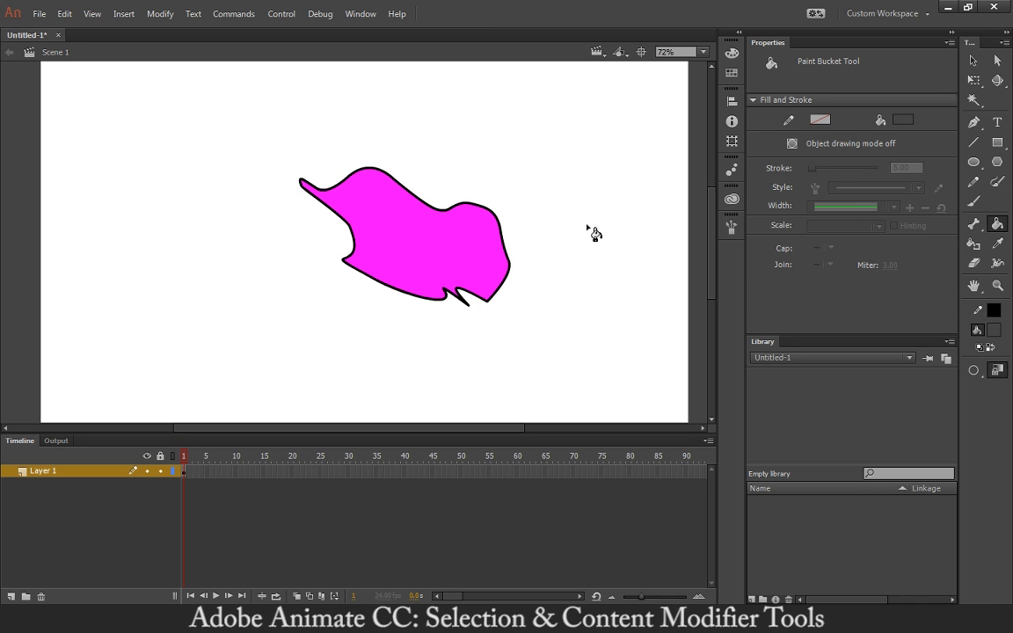
Step: Sample the thick black outline along the shape's upper edge twice with the Eyedropper
click(998, 244)
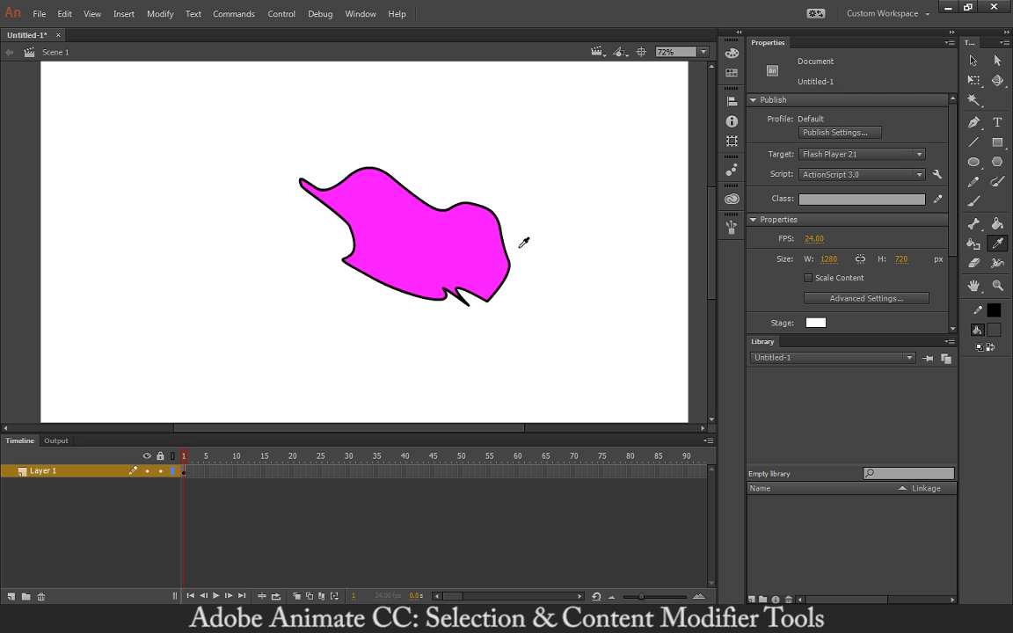
key(ctrl+=)
key(ctrl+=)
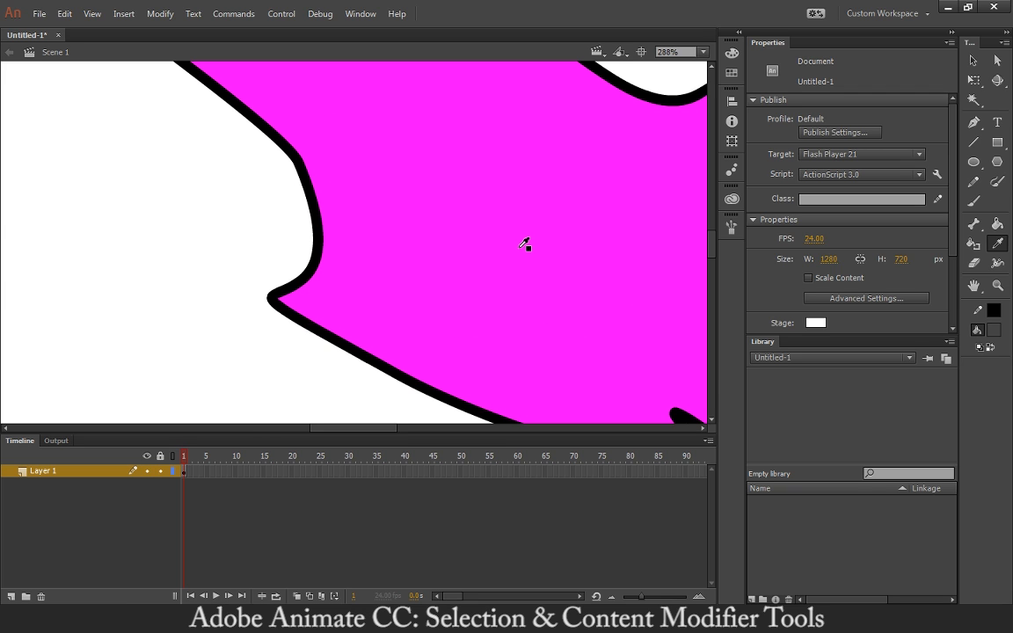
click(650, 99)
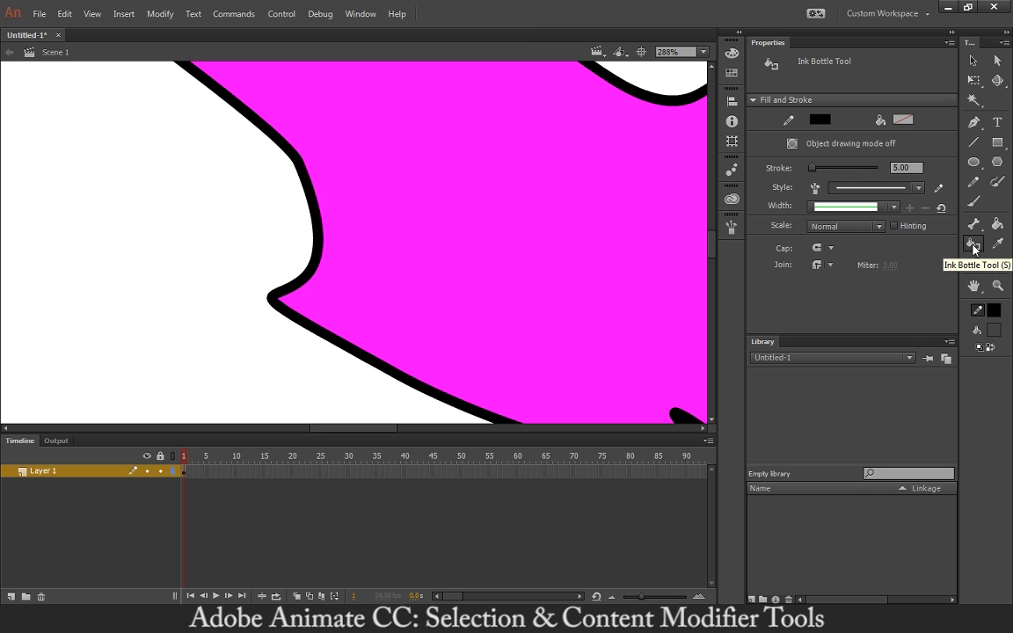
drag(640, 145, 584, 208)
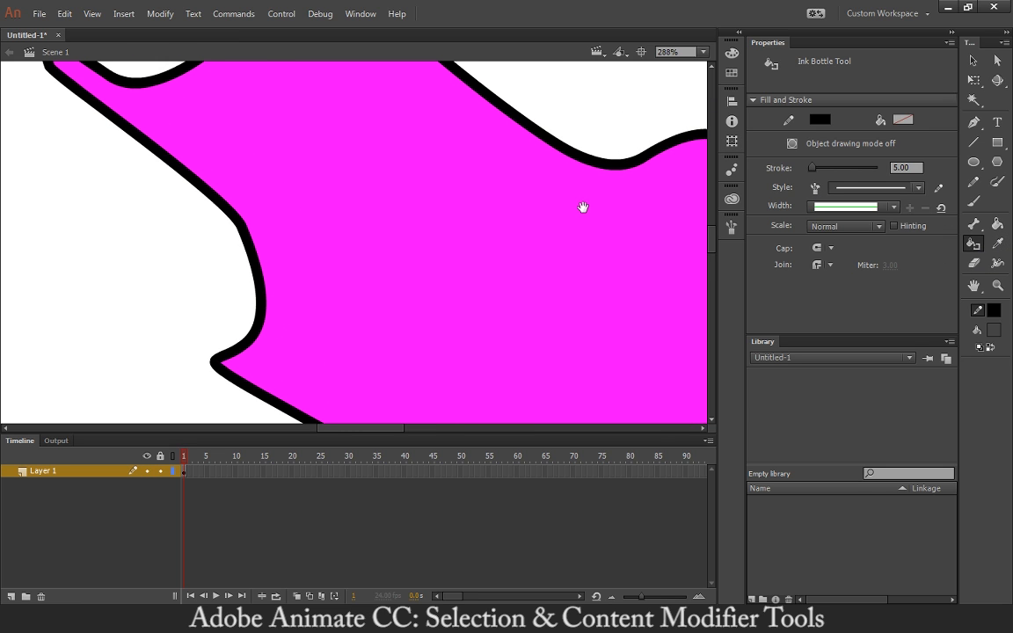
click(996, 248)
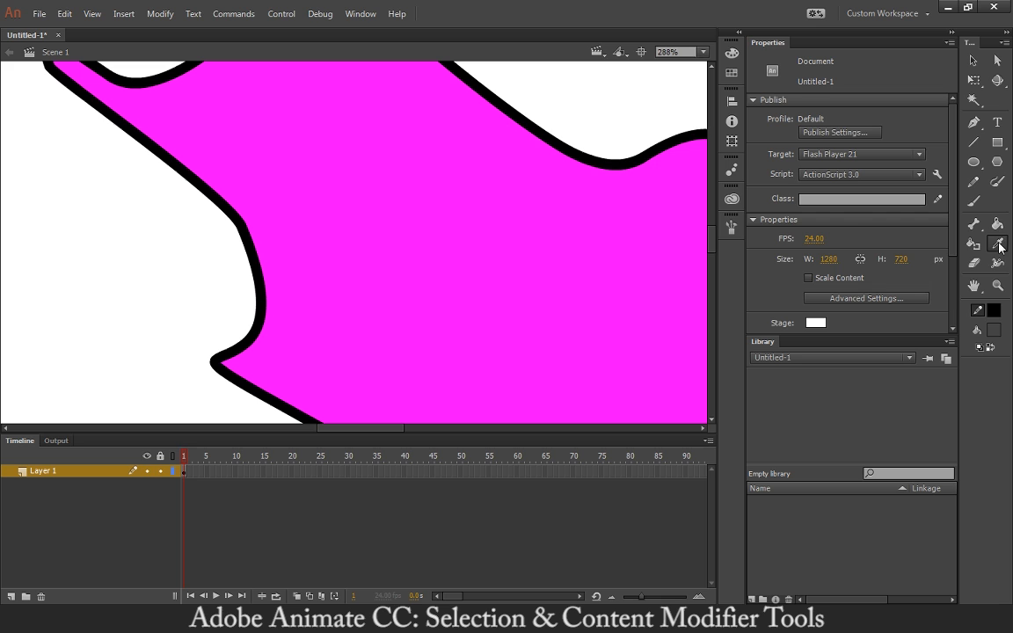
click(638, 162)
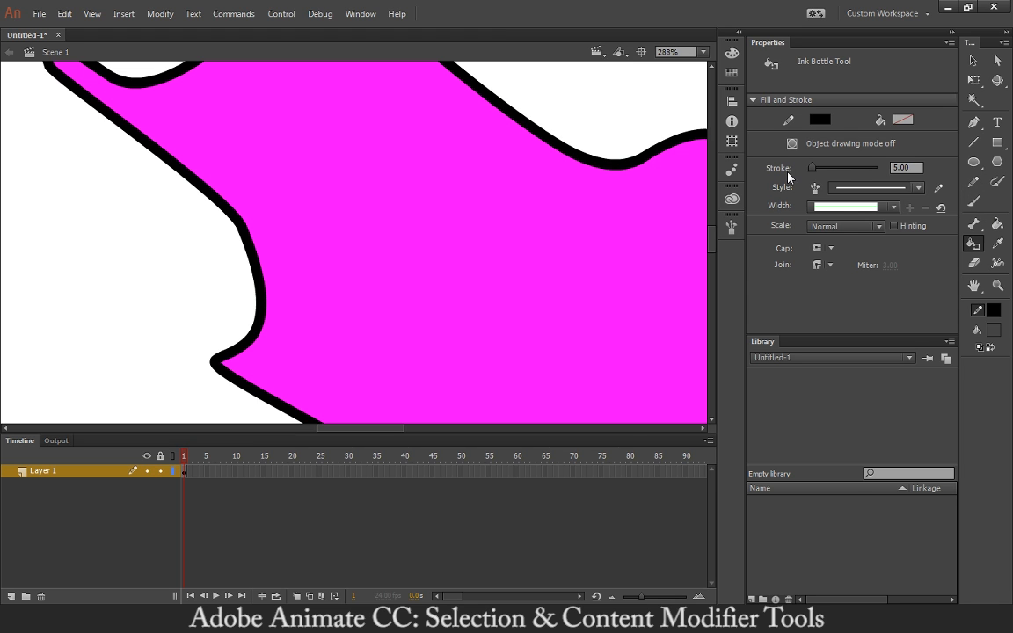
Step: Paint a small dark gray zigzag above the shape's upper edge with the Brush tool and select it
click(974, 200)
mouse_move(590, 110)
mouse_down()
mouse_move(648, 103)
mouse_move(628, 90)
mouse_move(666, 85)
mouse_up()
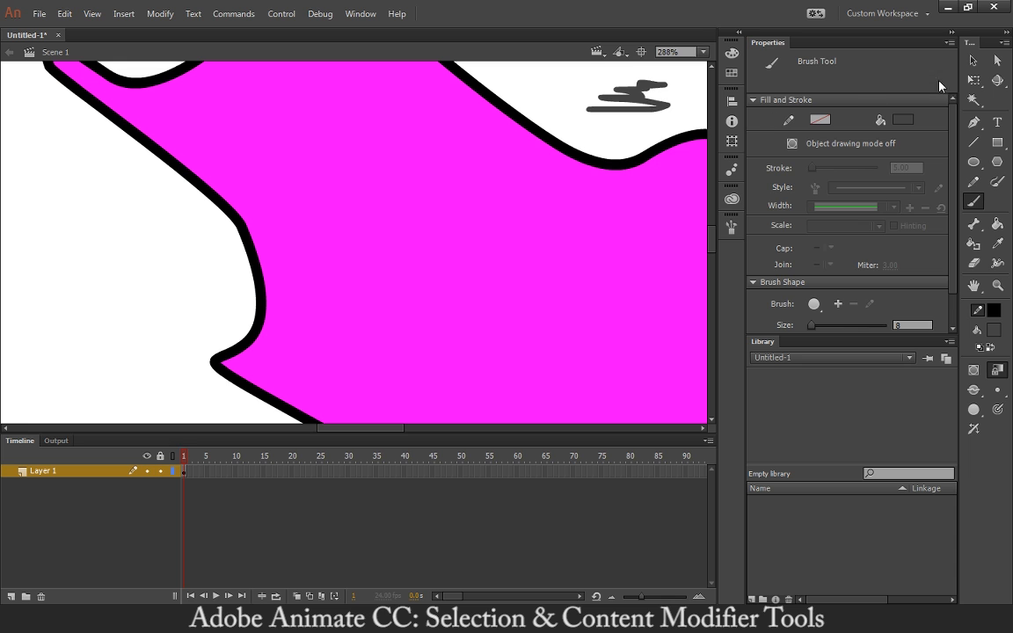
key(v)
click(625, 111)
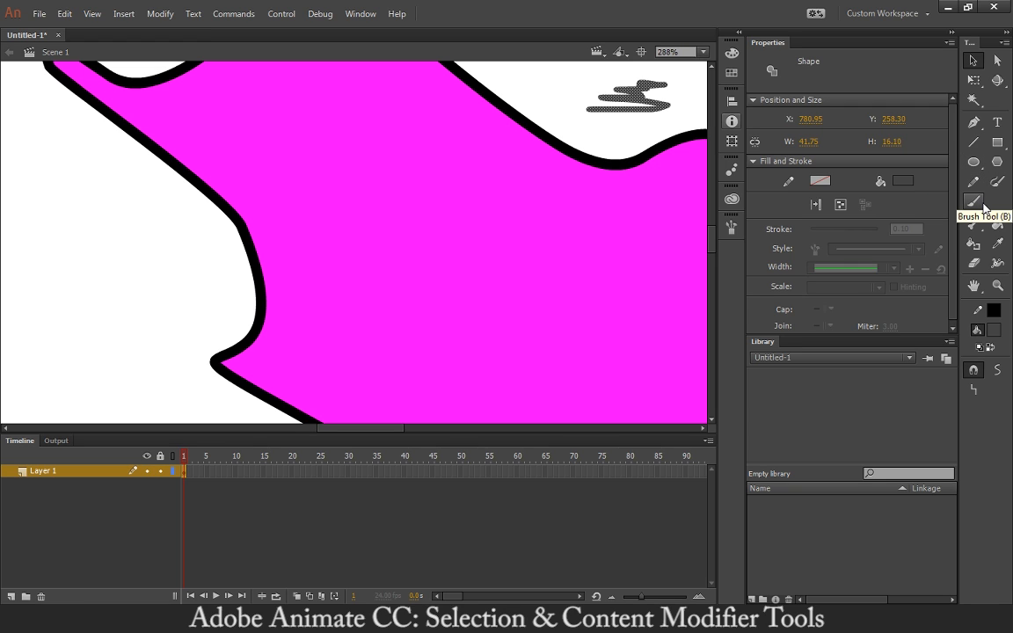
Step: Delete the dark gray brush zigzag above the shape using the Selection tool
click(973, 202)
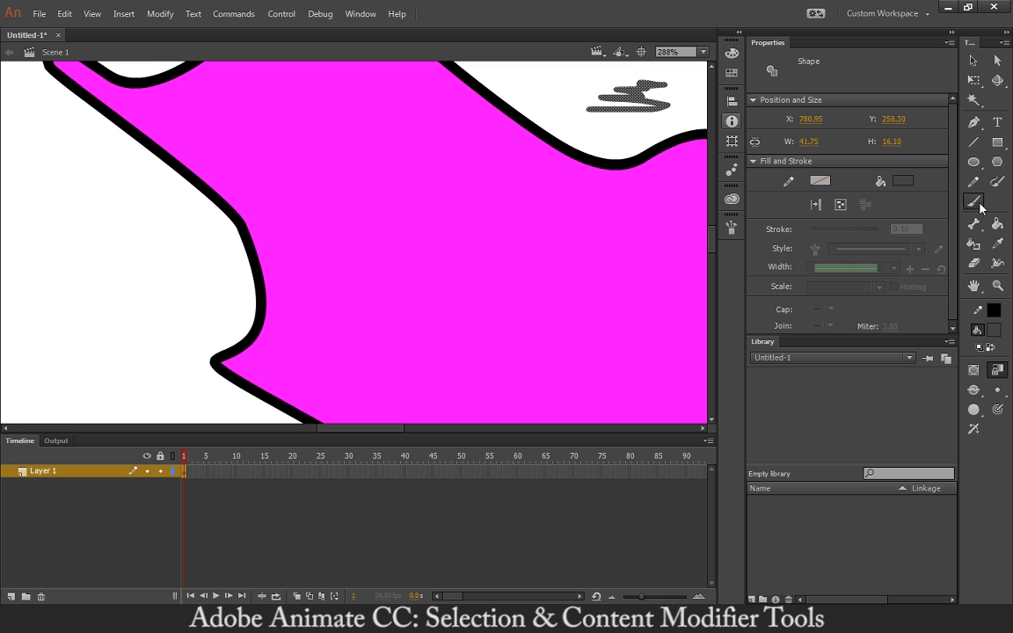
click(974, 60)
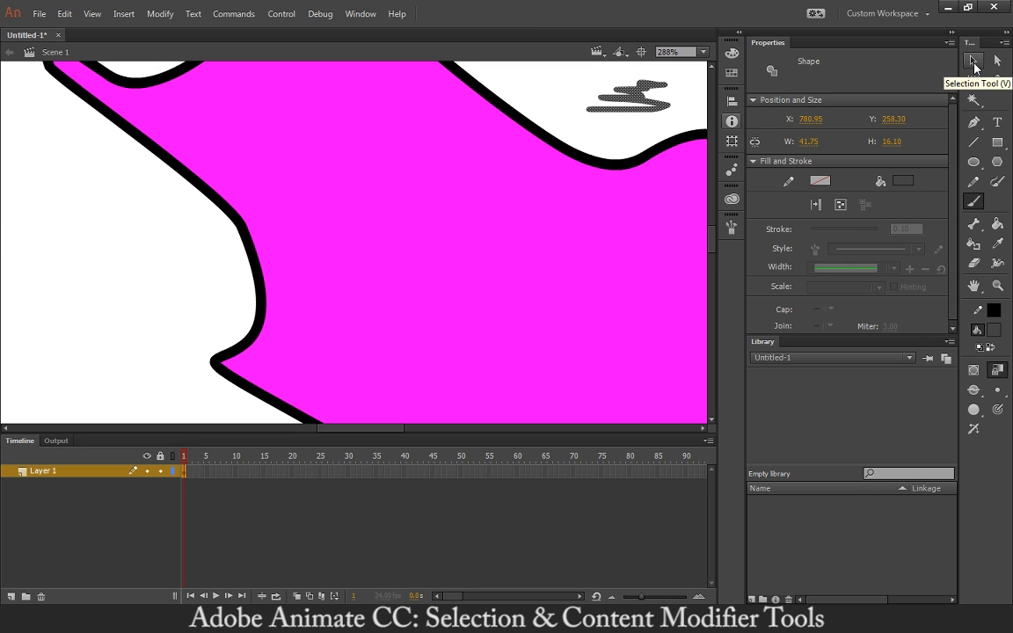
click(682, 103)
click(664, 106)
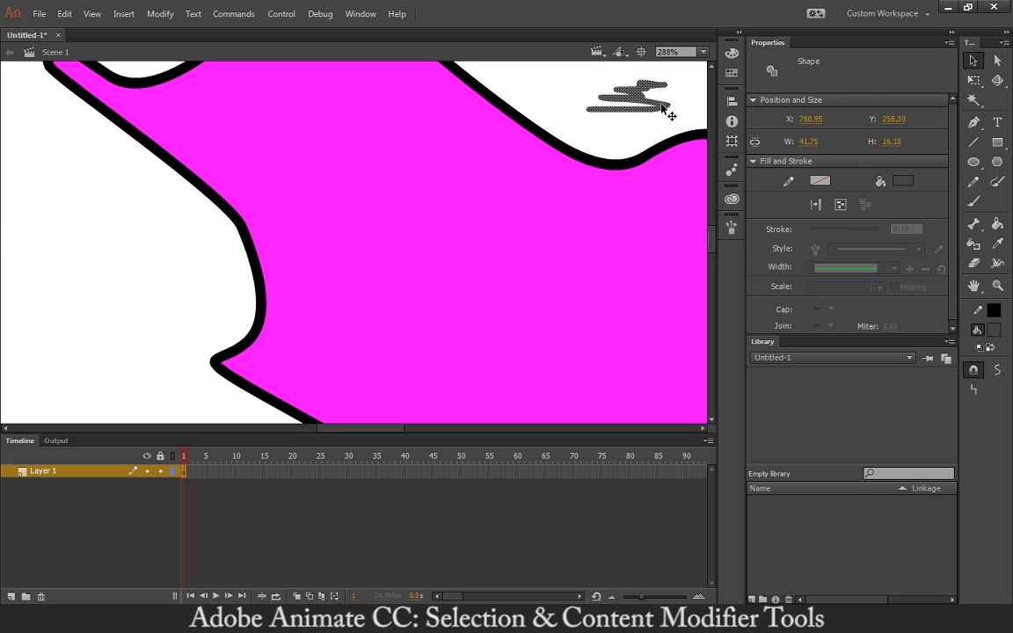
key(Delete)
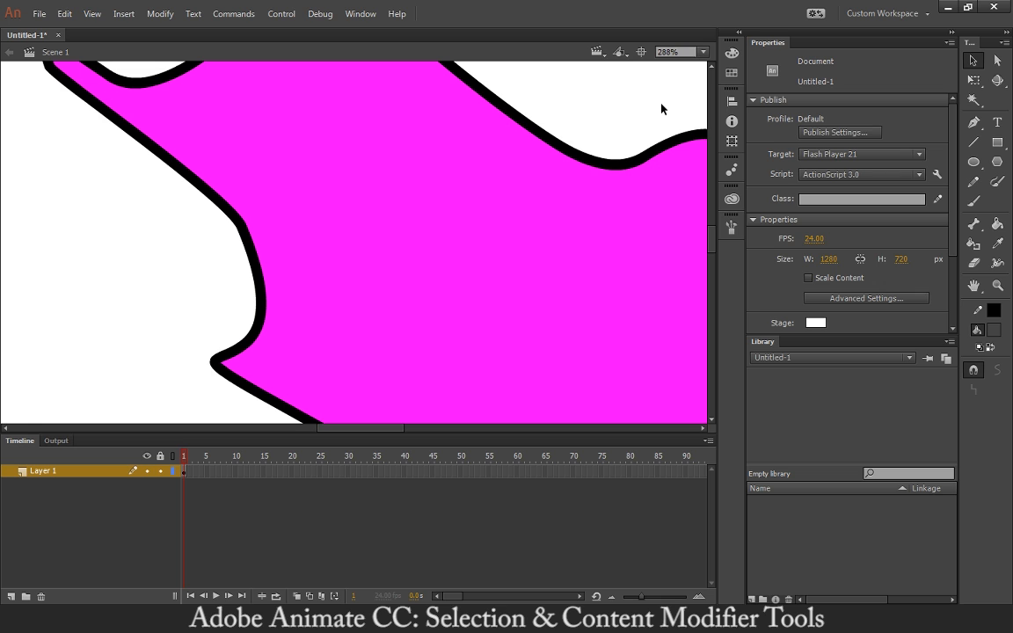
Step: Review the Paint Bucket's gap-closing options and return to the Selection tool
key(ctrl+minus)
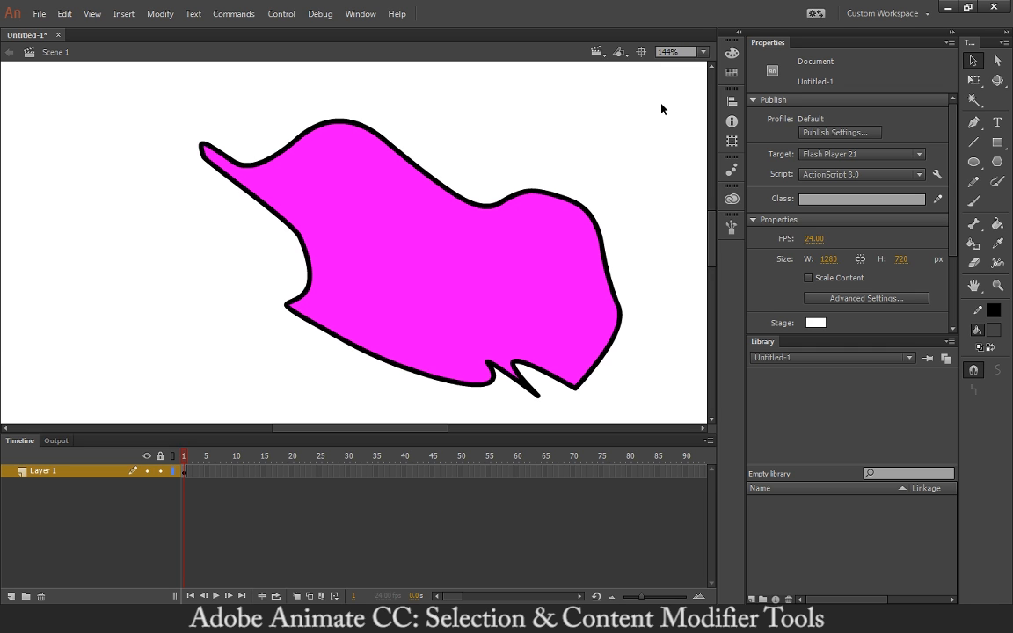
click(998, 224)
click(978, 373)
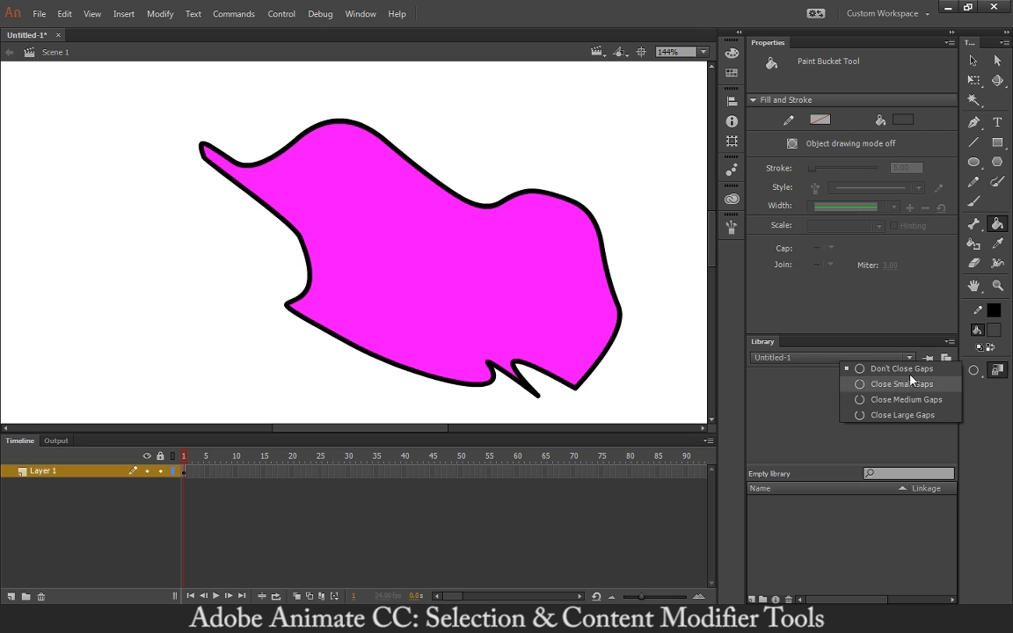
click(978, 374)
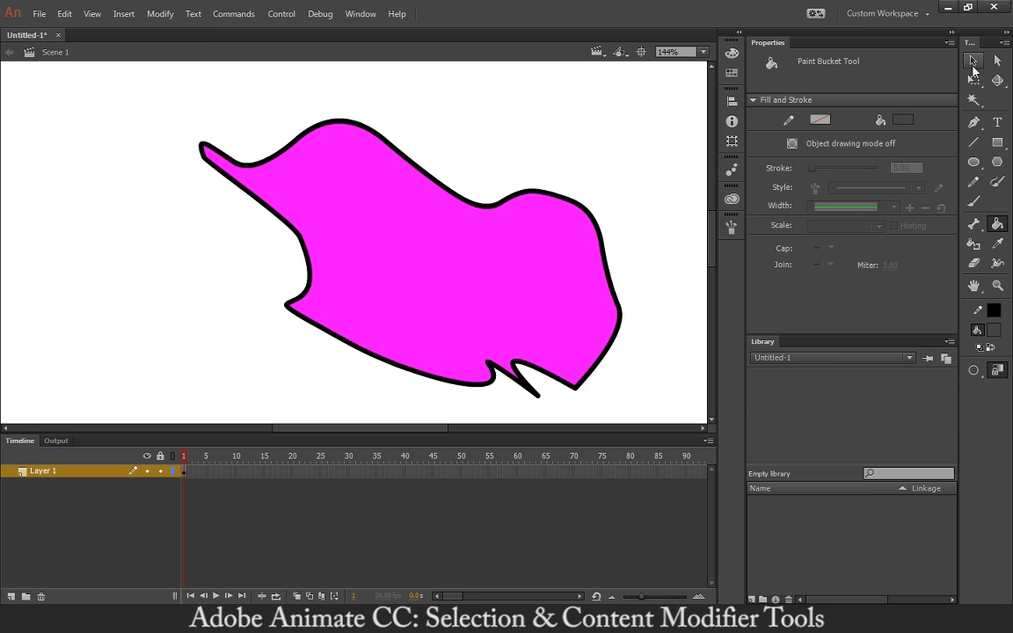
click(973, 64)
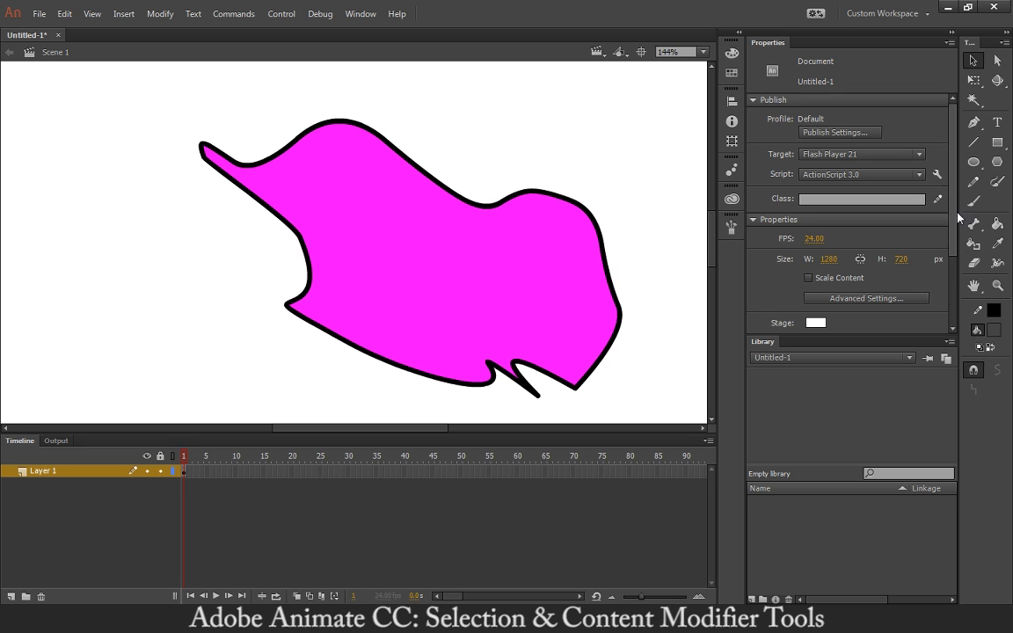
Step: Erase rough scribbles through the fill and outline at the shape's upper-right edge with the Eraser
click(979, 266)
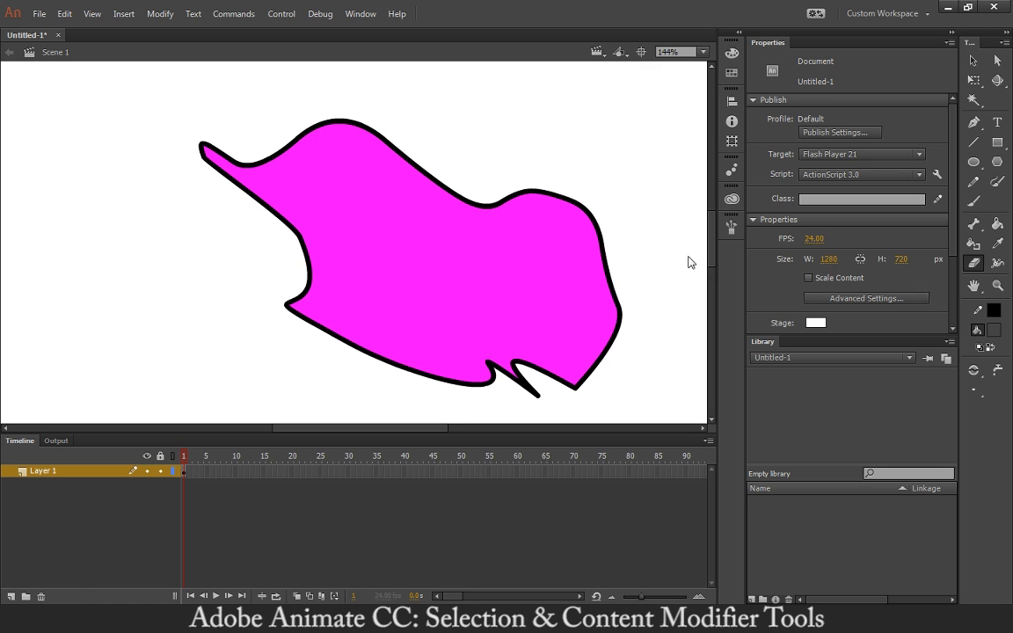
mouse_move(572, 201)
mouse_down()
mouse_move(531, 222)
mouse_move(606, 194)
mouse_move(591, 227)
mouse_move(611, 234)
mouse_move(597, 258)
mouse_move(570, 247)
mouse_up()
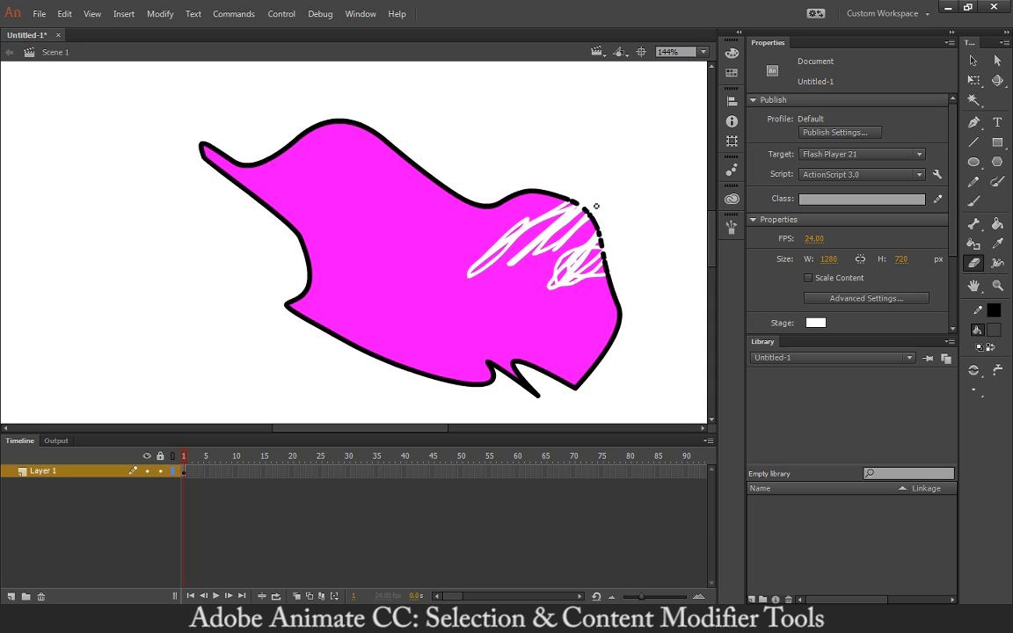
click(973, 60)
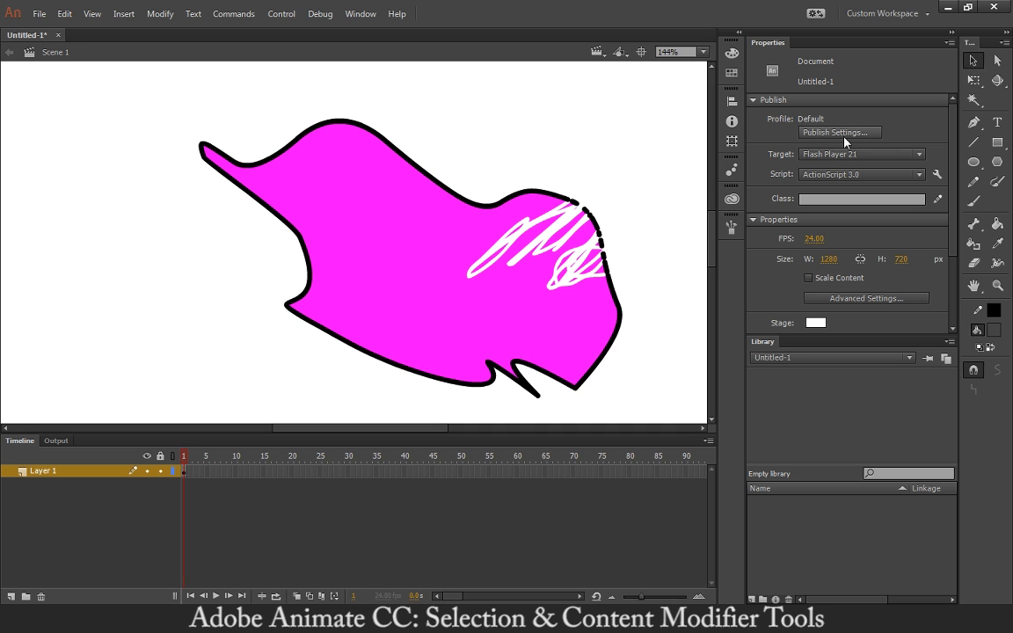
Step: Select the separated outline fragments along the erased upper-right edge one at a time, then deselect everything
key(ctrl+equal)
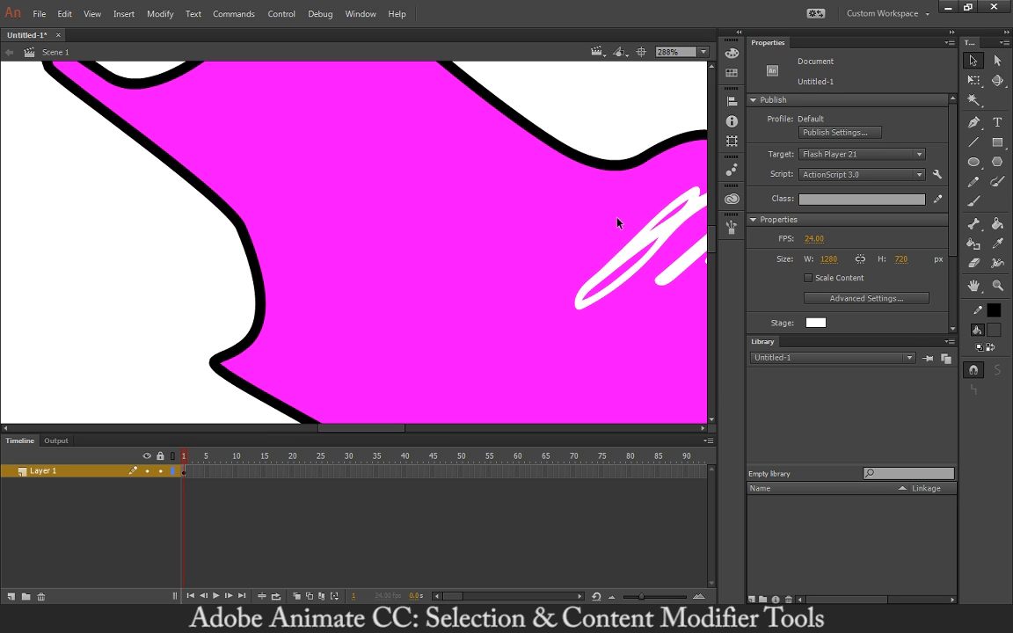
drag(617, 222, 360, 246)
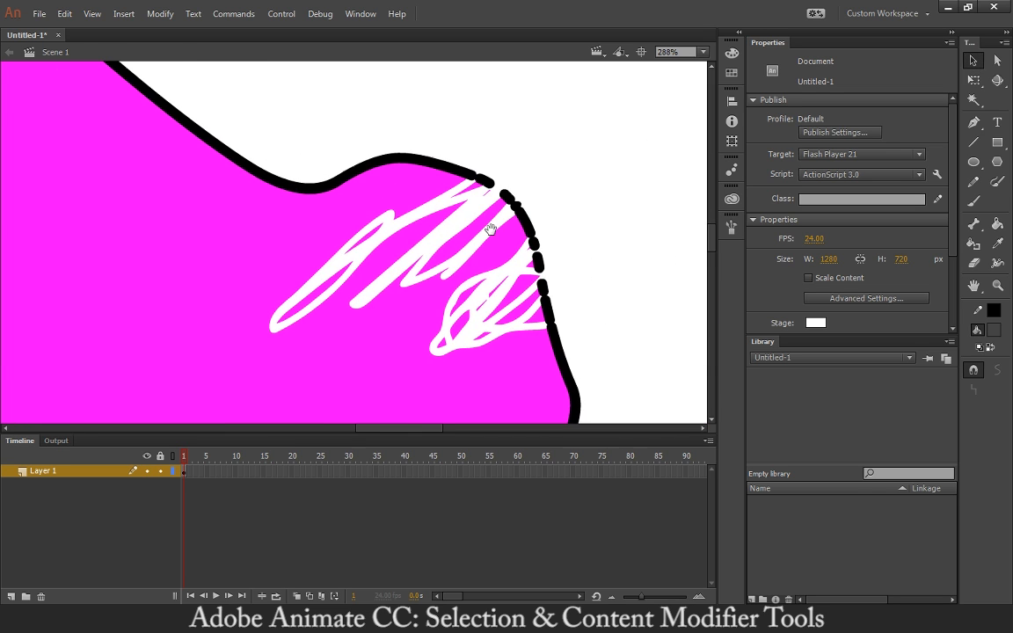
key(ctrl+equal)
drag(511, 190, 380, 176)
drag(483, 208, 430, 217)
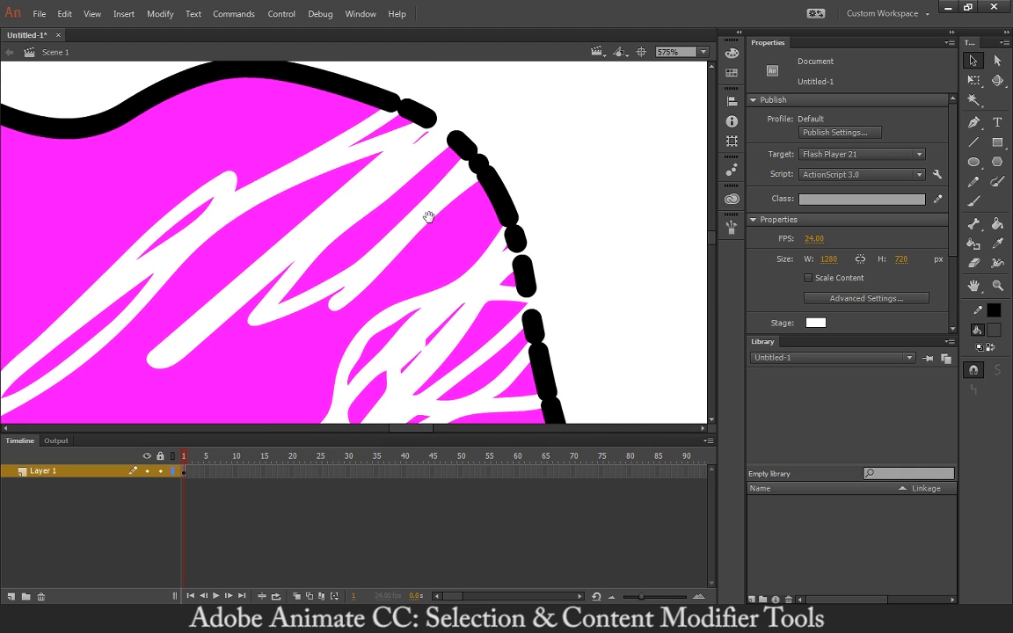
click(415, 117)
click(457, 145)
click(479, 165)
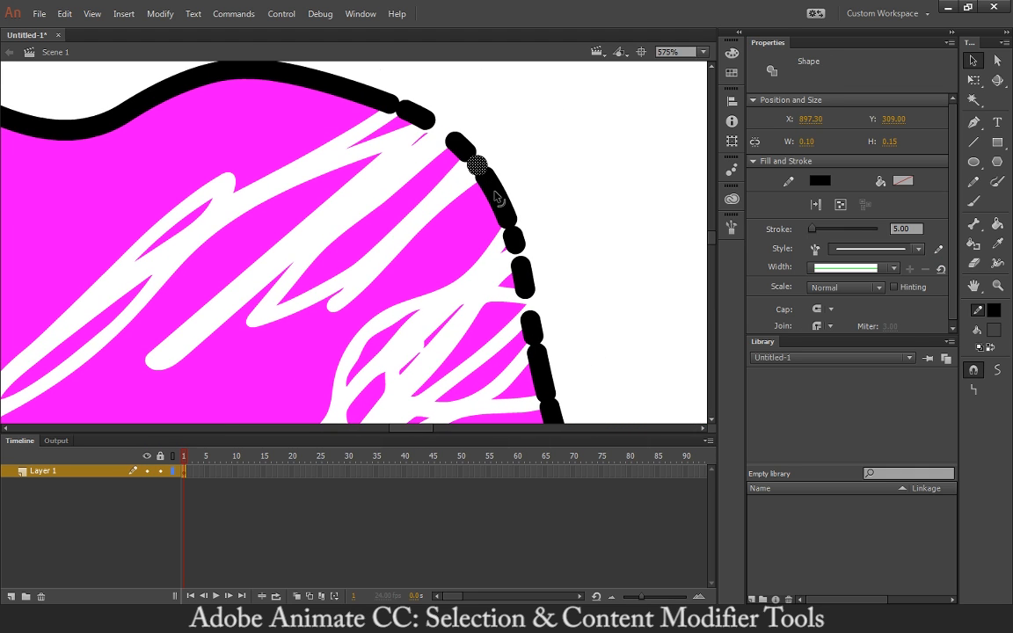
click(496, 197)
click(514, 238)
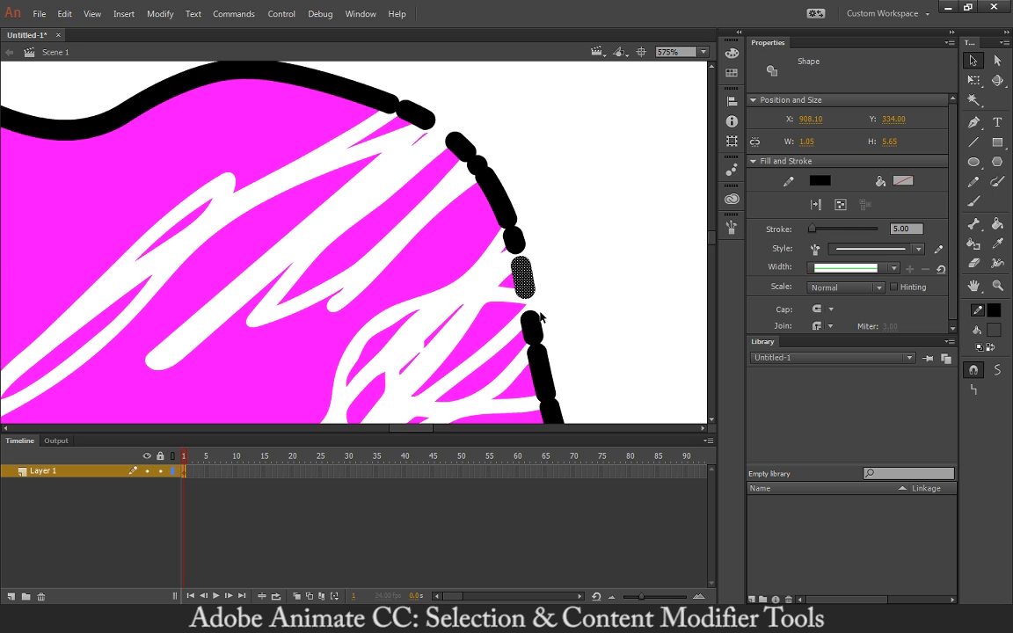
click(532, 327)
drag(567, 337, 545, 258)
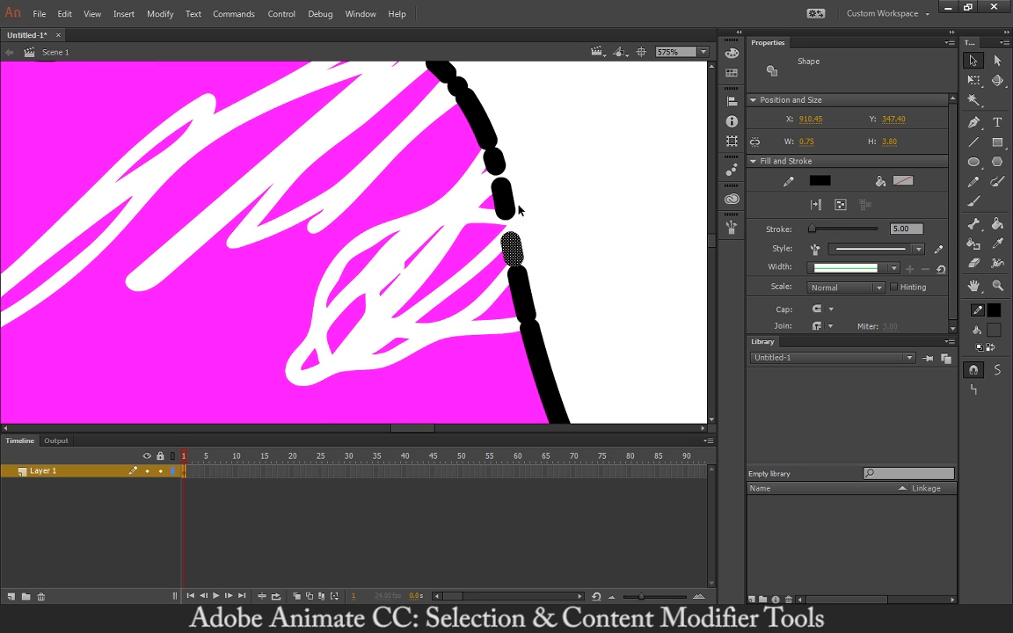
scroll(528, 198, down, 2)
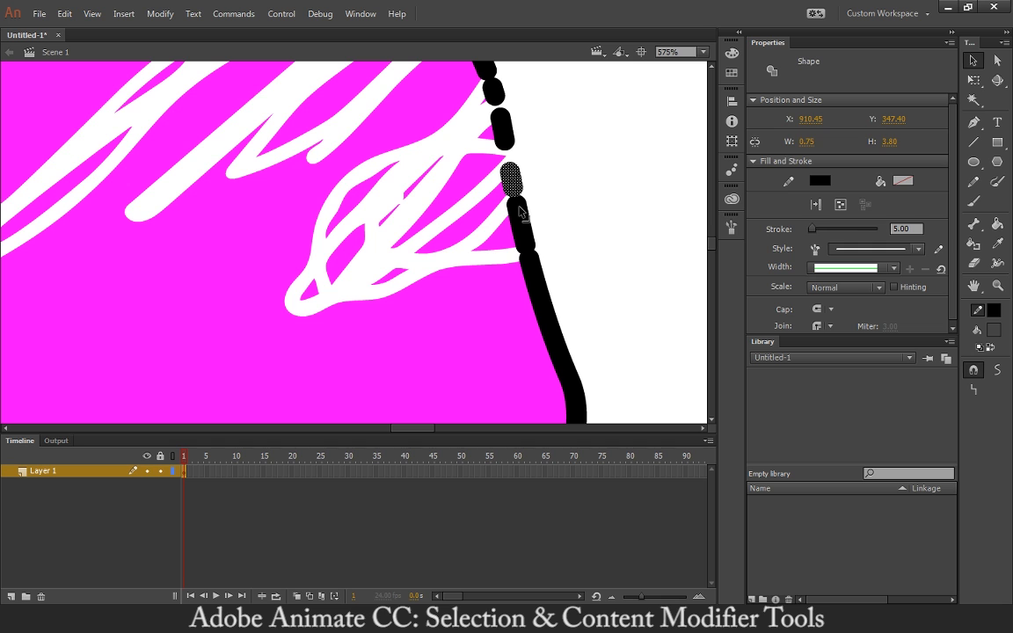
click(584, 213)
Step: Delete the main magenta fill area inside the outline, keeping the small slivers between the eraser strokes
drag(545, 161, 559, 244)
drag(601, 281, 591, 191)
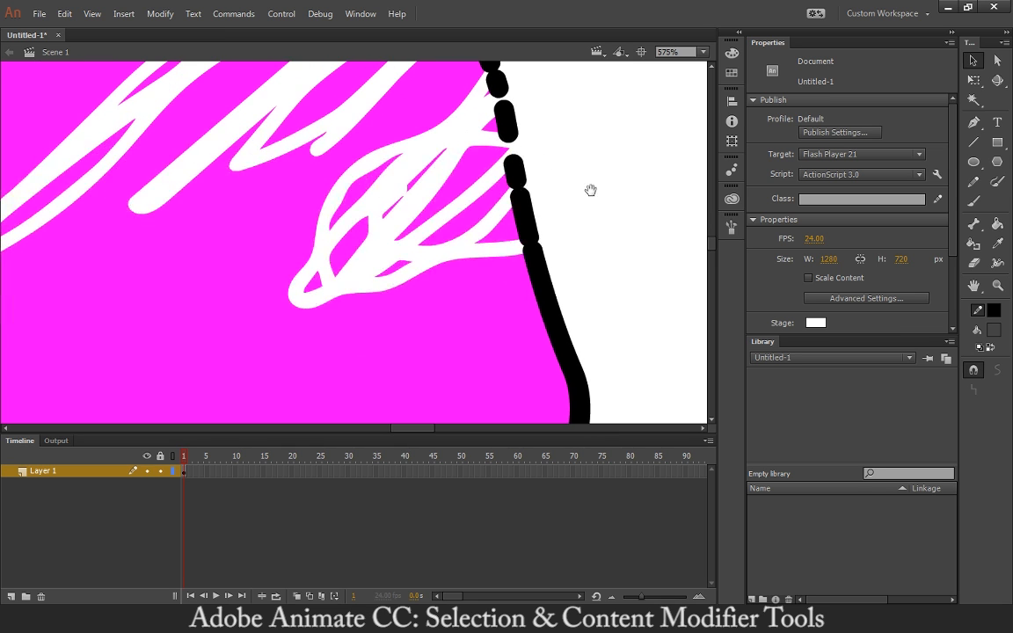
drag(624, 272, 674, 388)
click(266, 134)
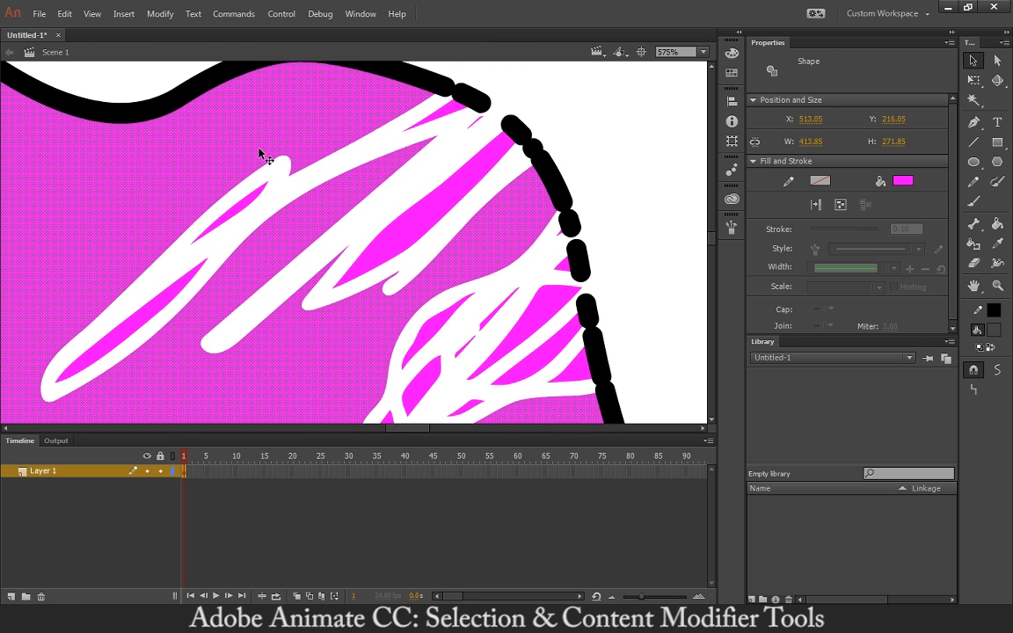
key(Delete)
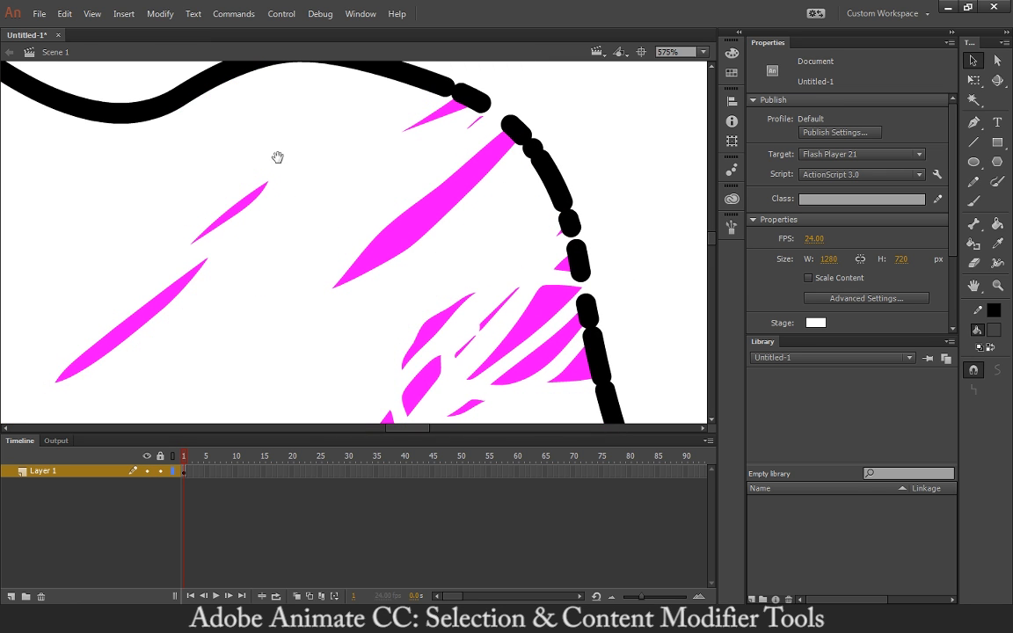
drag(348, 277, 351, 222)
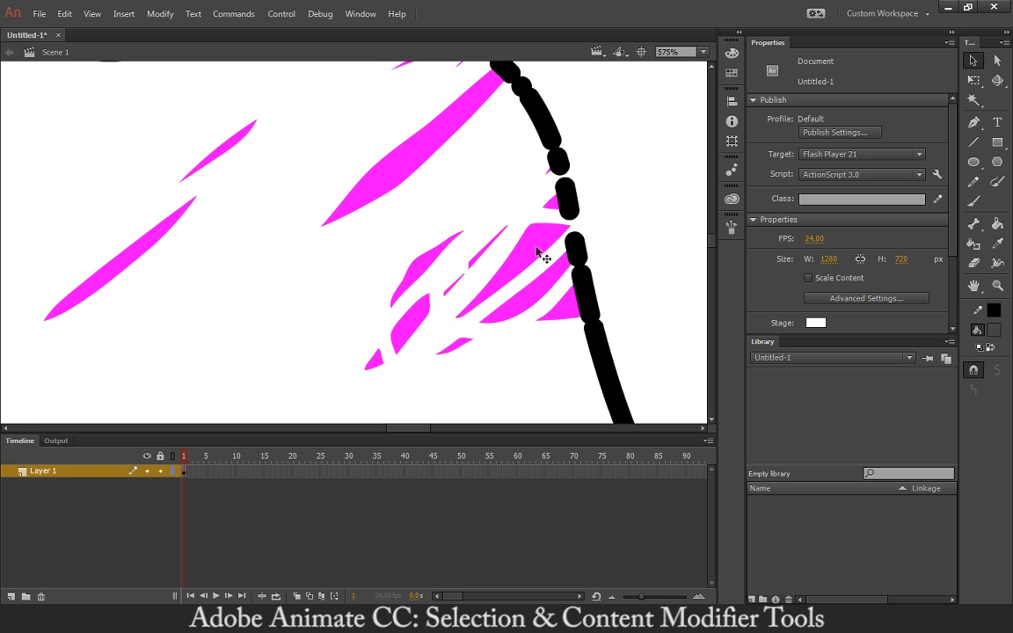
key(ctrl+minus)
key(ctrl+minus)
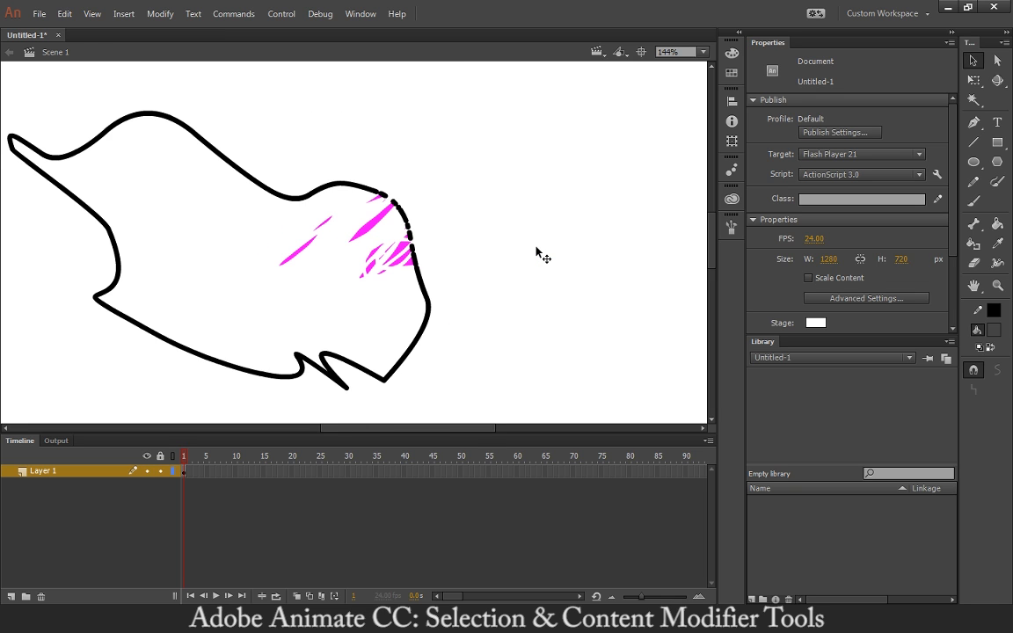
mouse_move(462, 253)
mouse_down()
mouse_move(570, 228)
mouse_move(601, 245)
mouse_up()
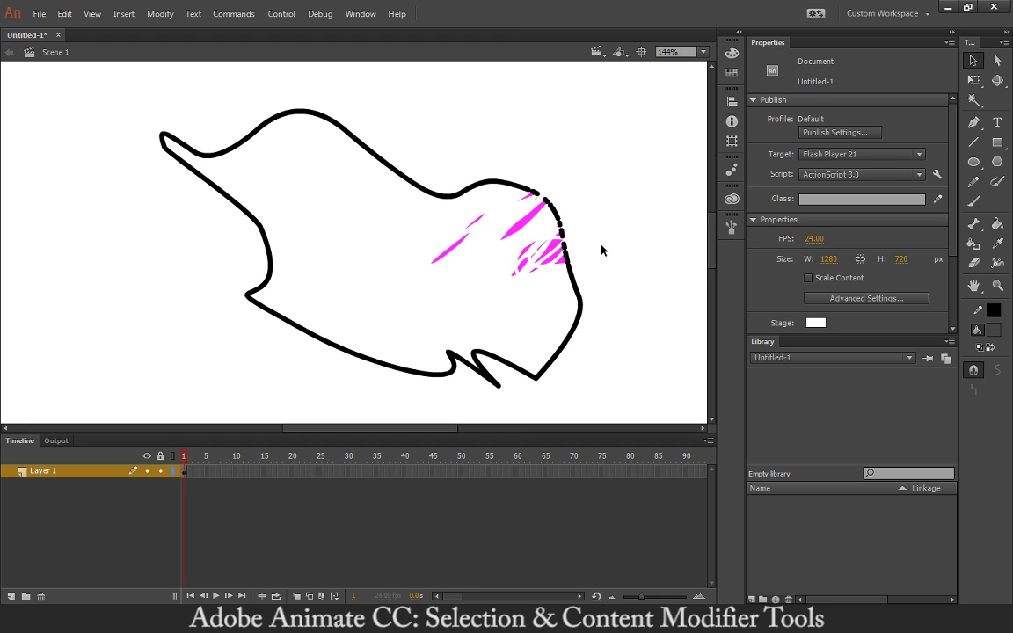
Step: Review the zoom presets and magnify the outline's upper edge beside the erased section with the Zoom tool
click(703, 52)
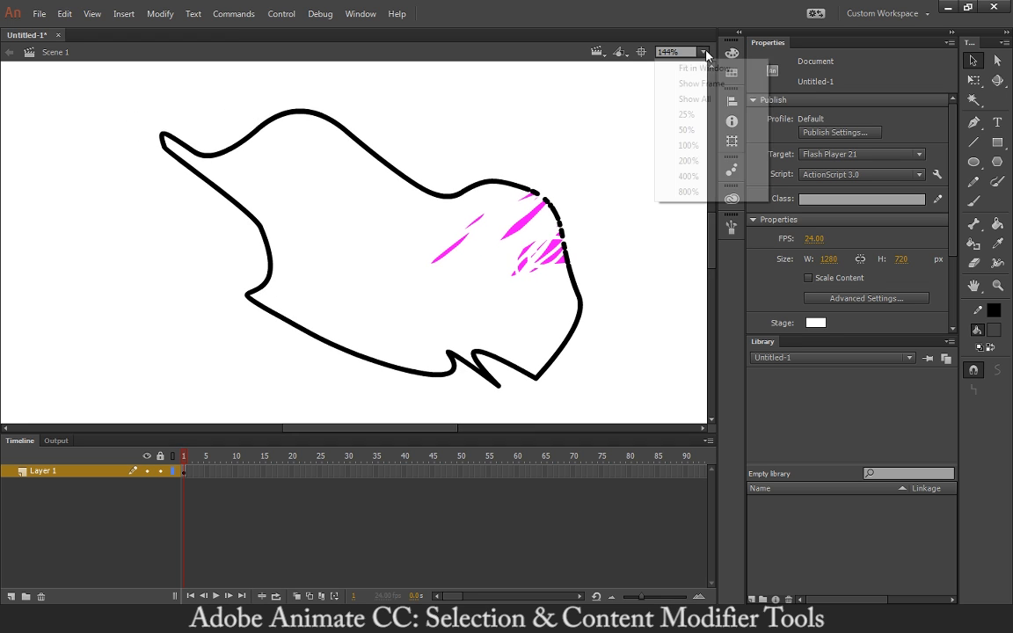
click(704, 52)
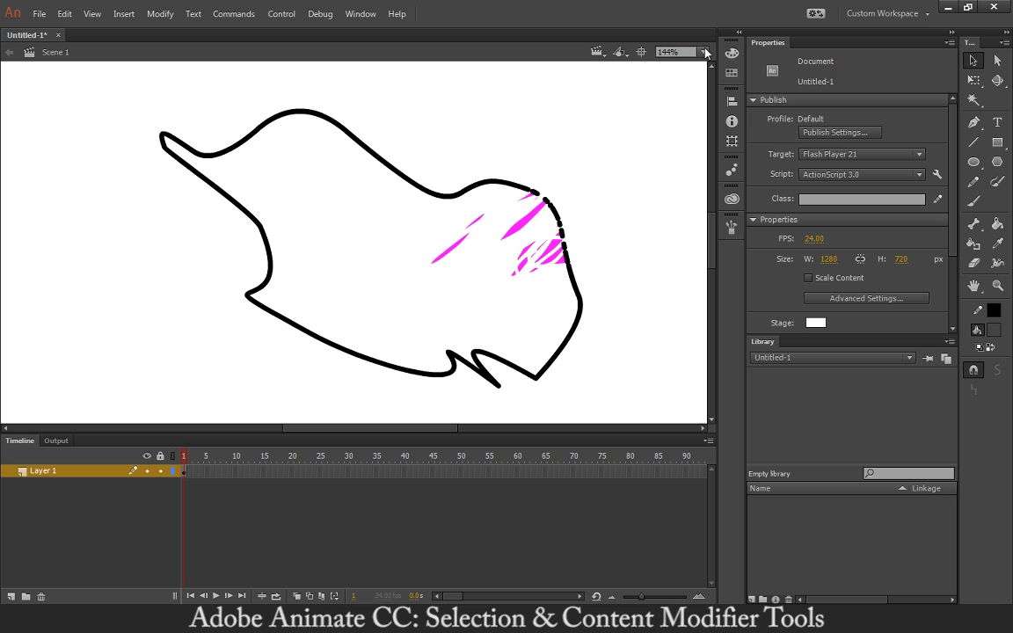
key(ctrl+equal)
key(ctrl+minus)
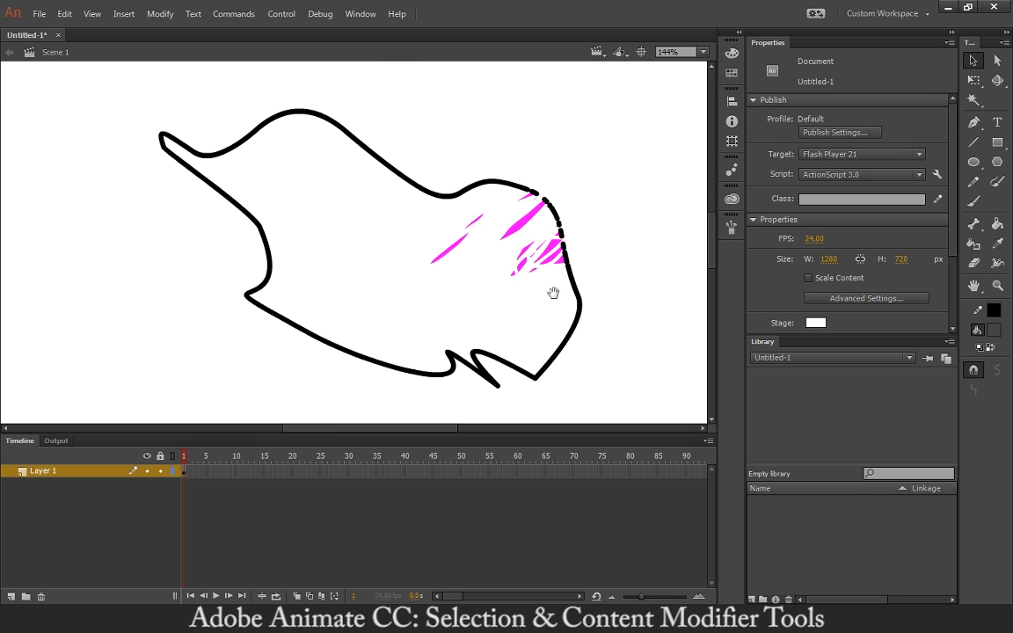
click(997, 285)
drag(130, 93, 627, 409)
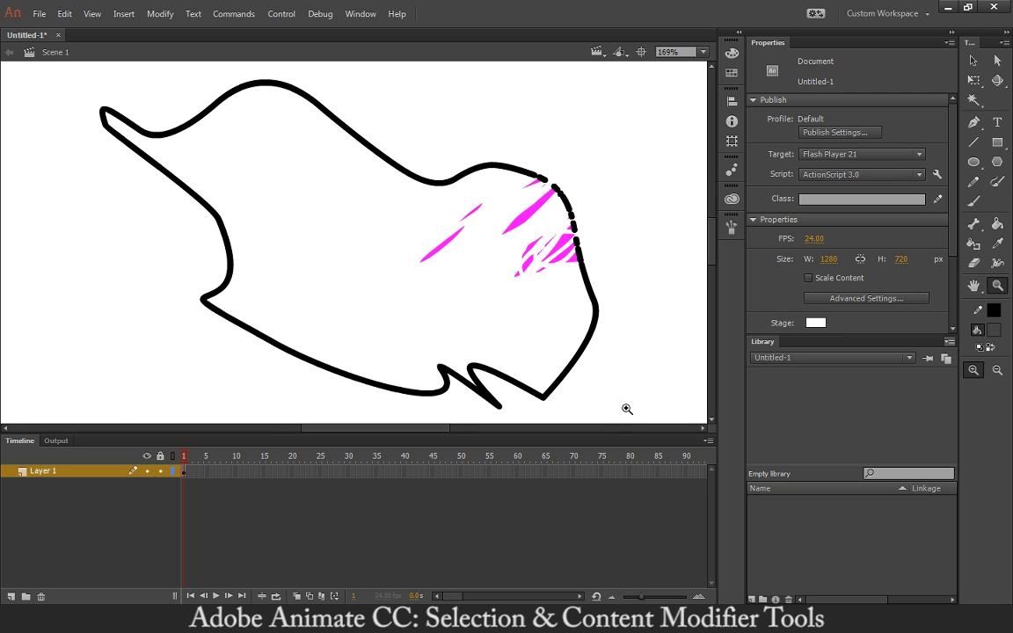
drag(410, 131, 501, 233)
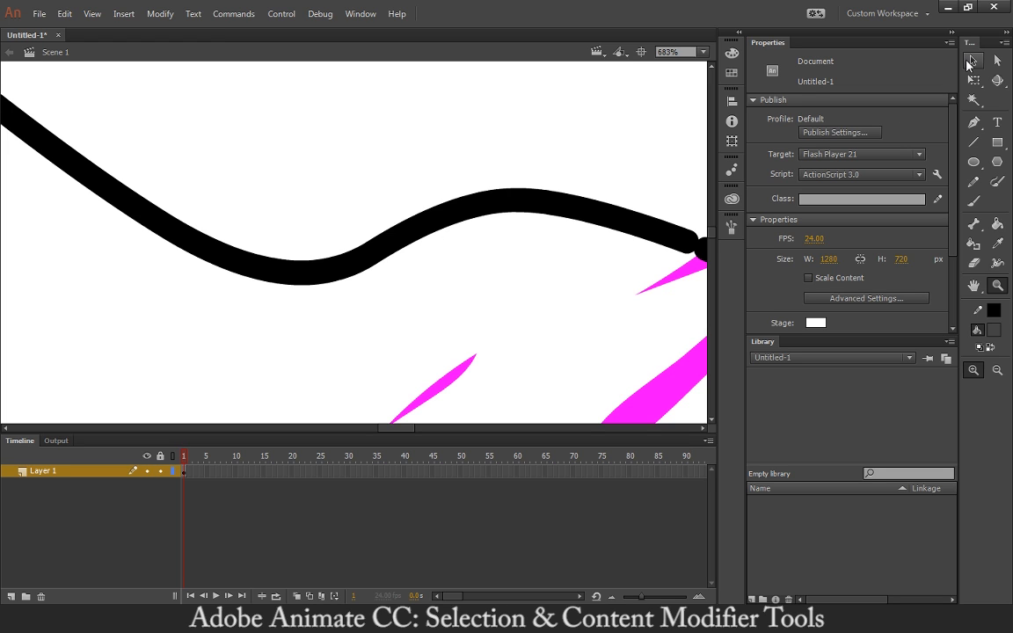
Step: Pan along the magnified outline with the Hand tool and its temporary version to inspect the shape's left side
click(978, 289)
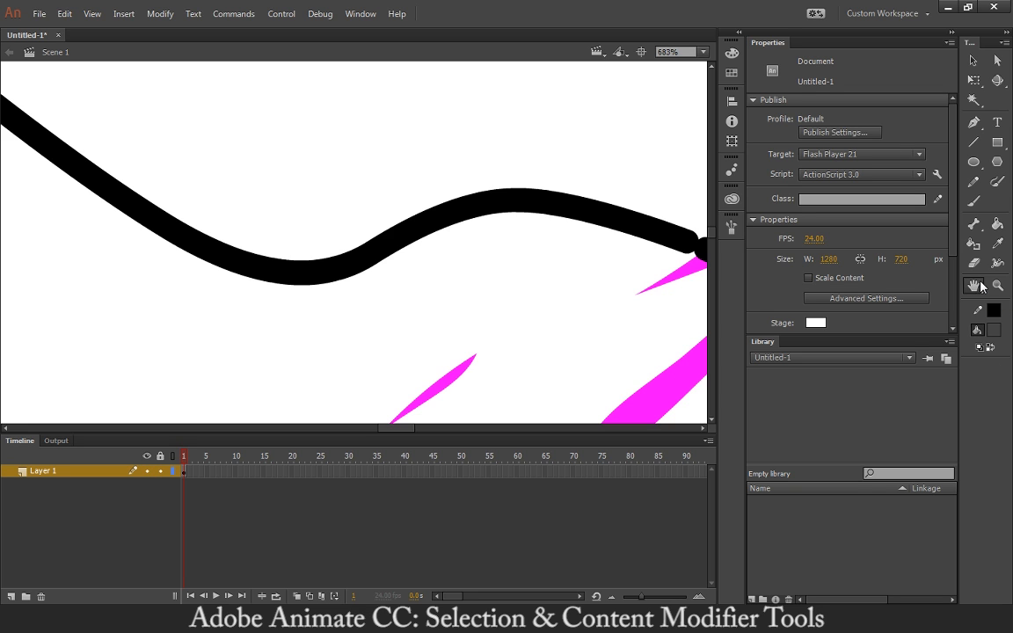
mouse_move(475, 162)
mouse_down()
mouse_move(419, 355)
mouse_move(468, 116)
mouse_move(347, 192)
mouse_move(345, 129)
mouse_move(526, 357)
mouse_move(482, 131)
mouse_move(451, 165)
mouse_move(493, 218)
mouse_up()
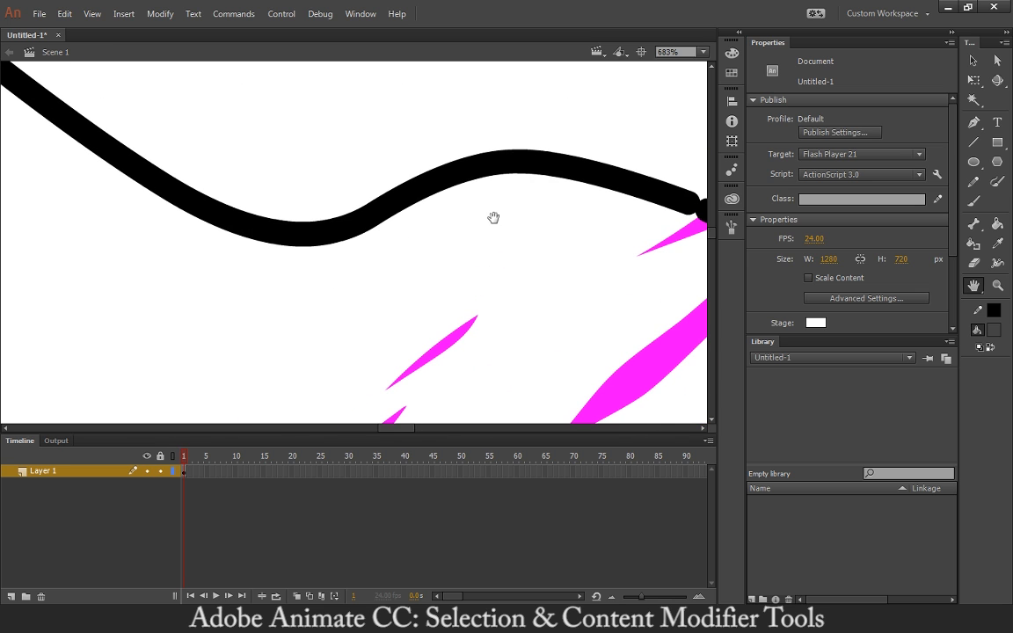
click(974, 61)
key(space)
mouse_move(671, 295)
mouse_down()
mouse_move(471, 278)
mouse_move(545, 208)
mouse_move(579, 249)
mouse_move(518, 318)
mouse_move(472, 288)
mouse_up()
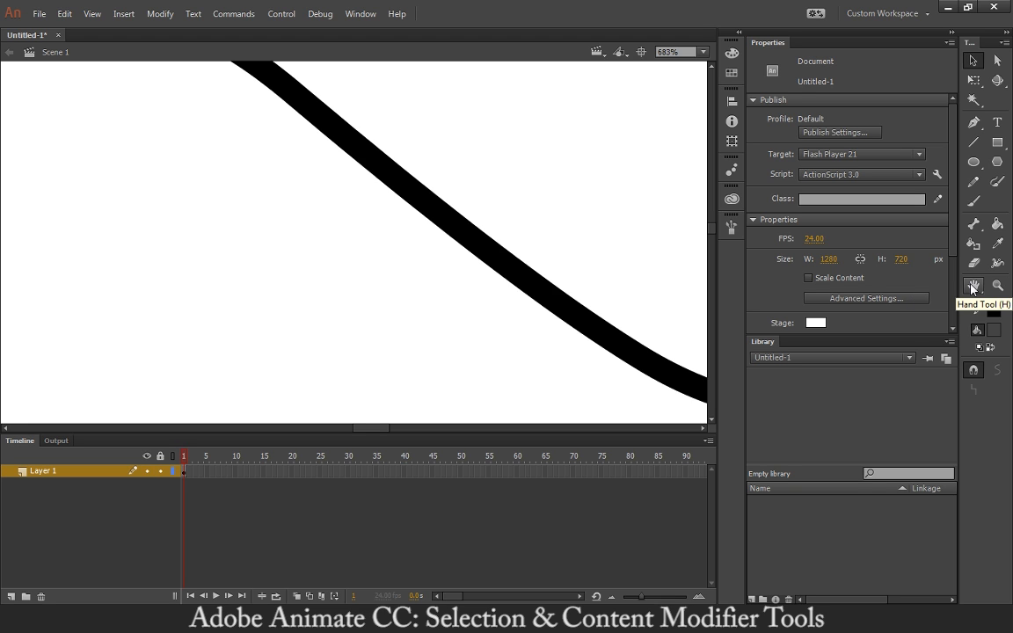
drag(425, 170, 607, 198)
drag(318, 239, 594, 217)
drag(346, 187, 343, 101)
drag(488, 238, 424, 192)
drag(567, 237, 498, 190)
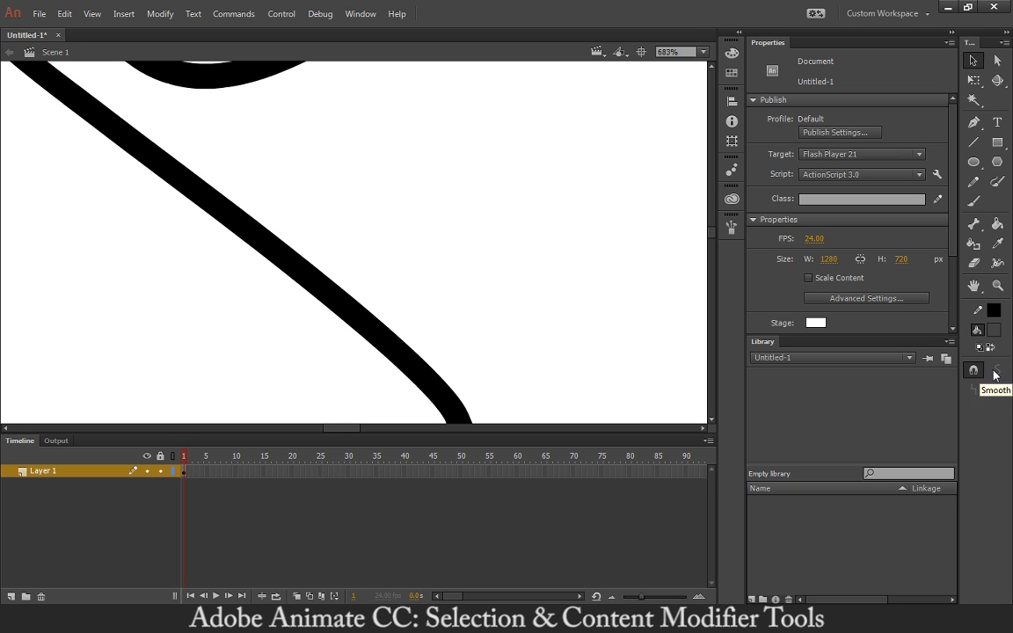
Step: Compare the Pencil tool's options with the Paint Bucket's gap-size choices without changing the gap setting
click(978, 184)
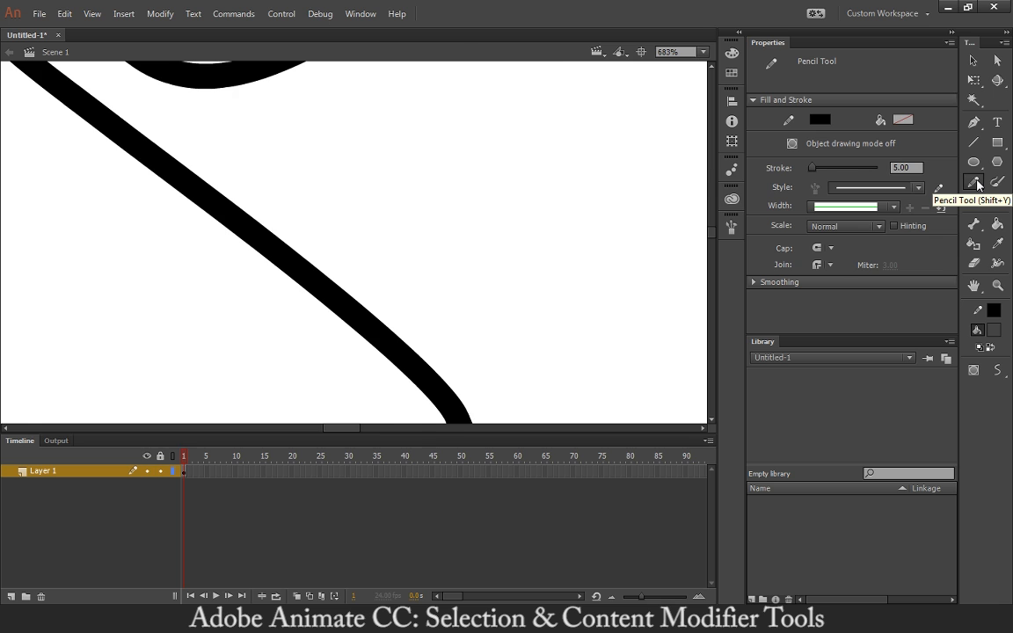
key(ctrl+minus)
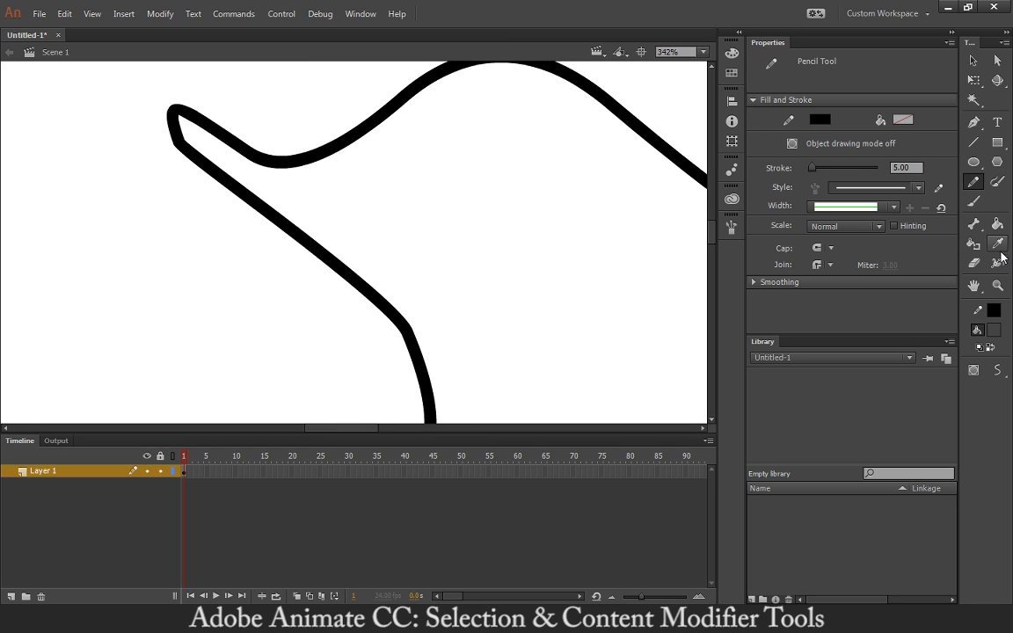
click(998, 224)
click(978, 372)
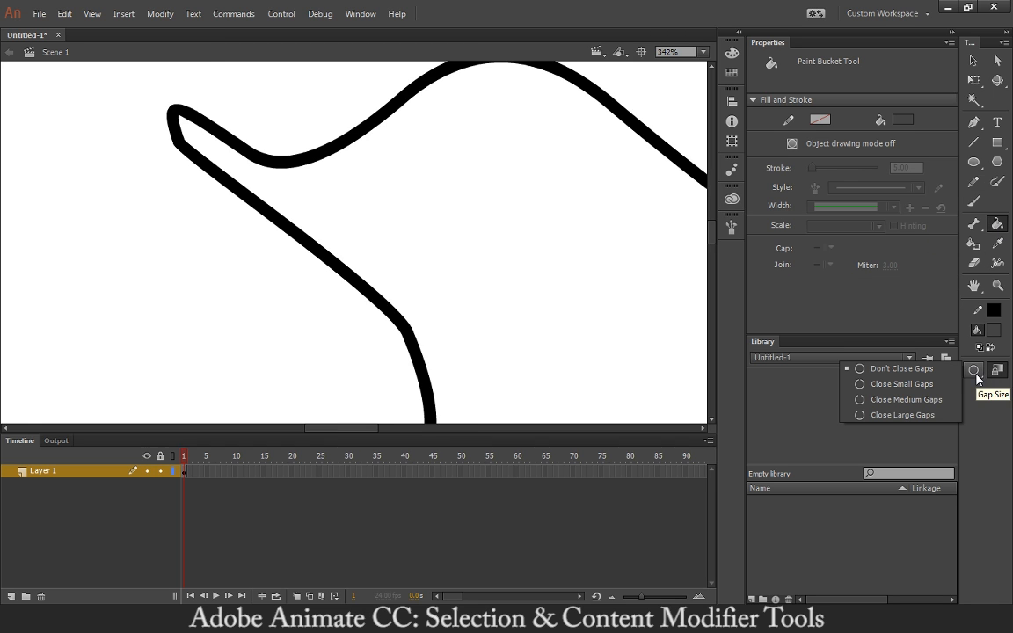
click(978, 372)
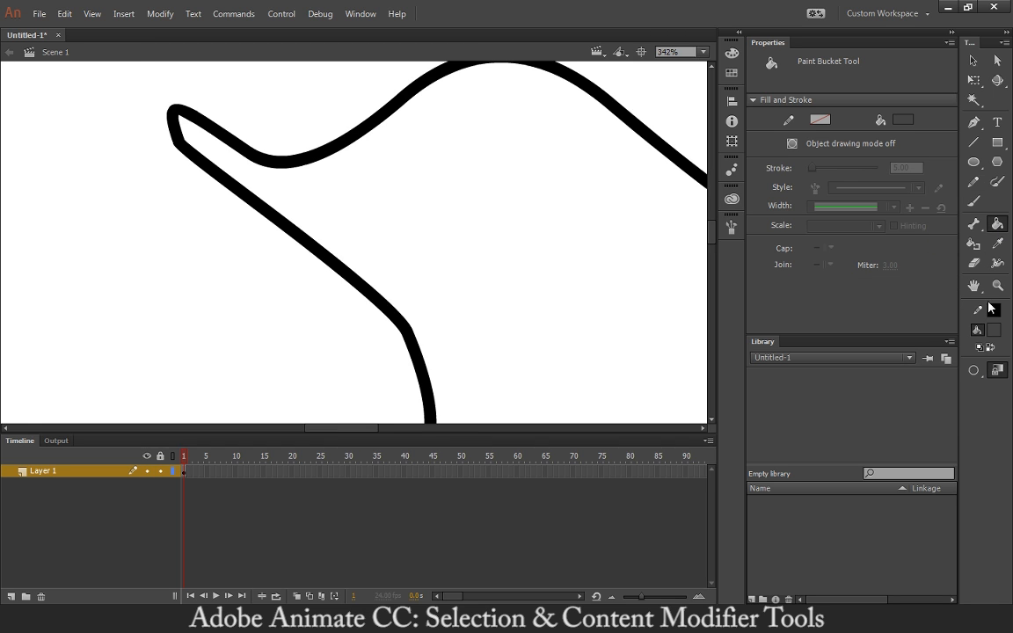
Step: Review the Pencil tool's drawing modes, choose Smooth, and expand the Smoothing settings
click(974, 182)
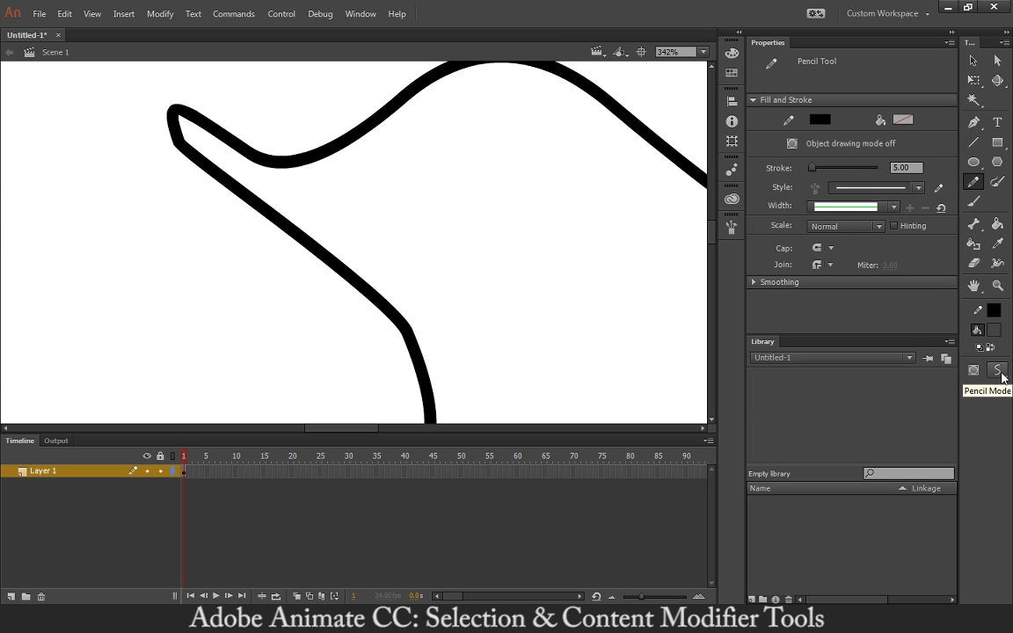
click(994, 371)
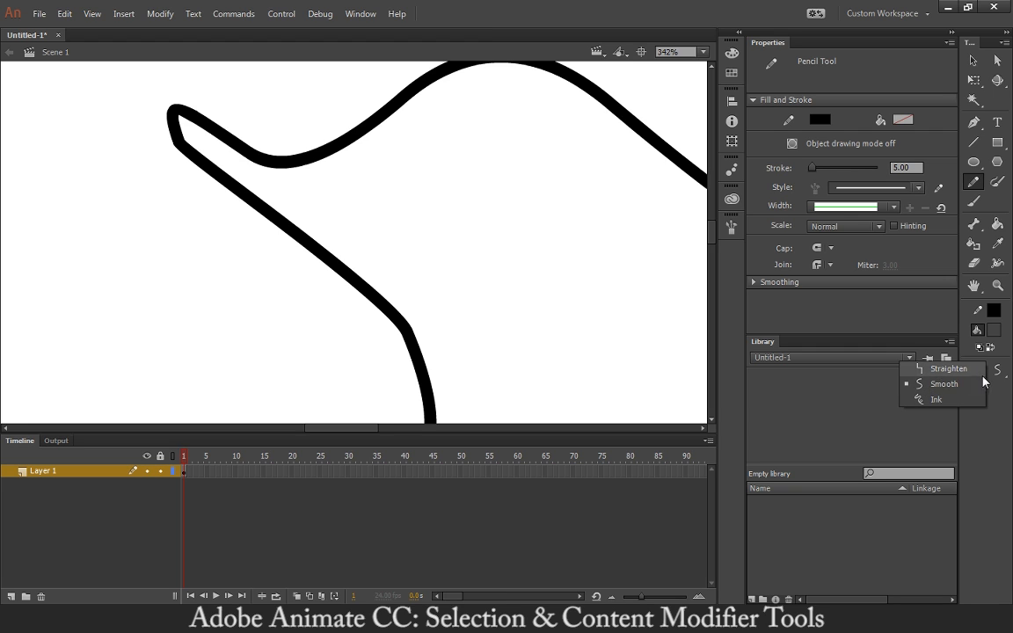
click(954, 385)
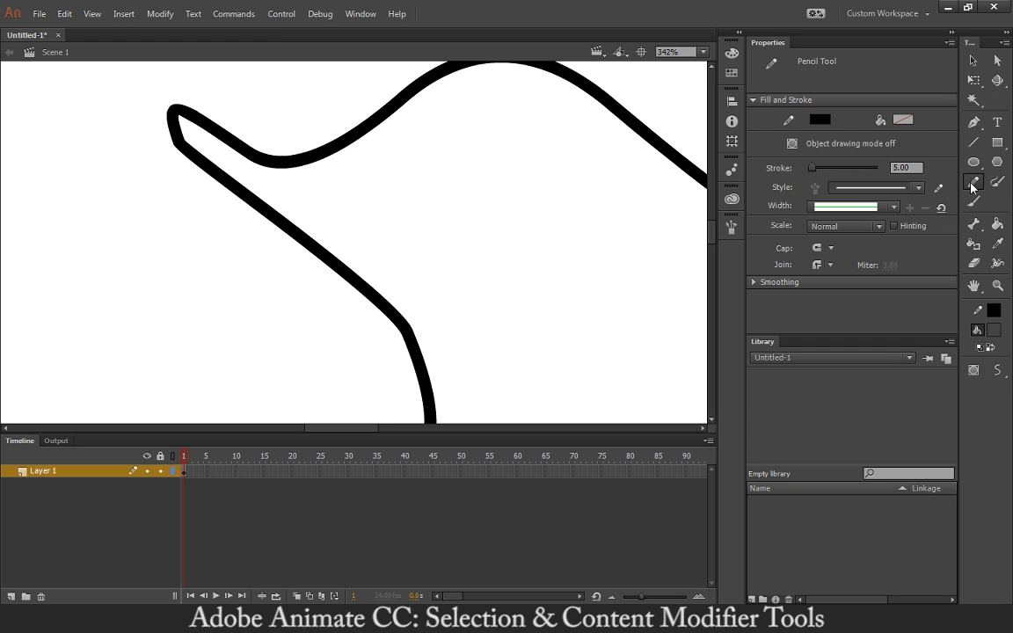
click(997, 370)
click(932, 384)
click(755, 284)
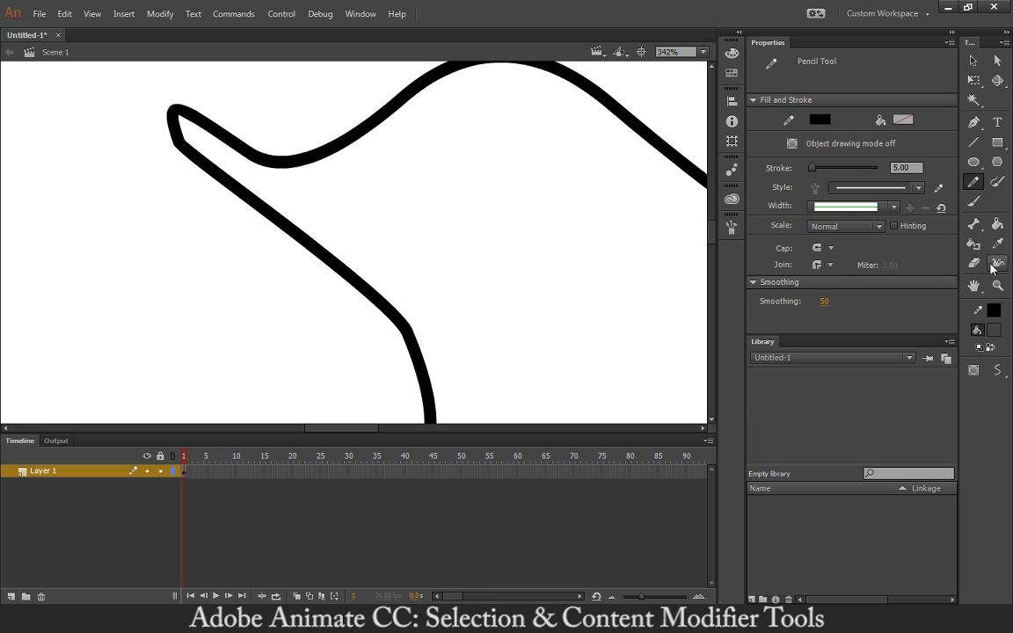
Step: Thicken the main outline with the Width tool from a point on its upper edge, left of the dip
key(ctrl+minus)
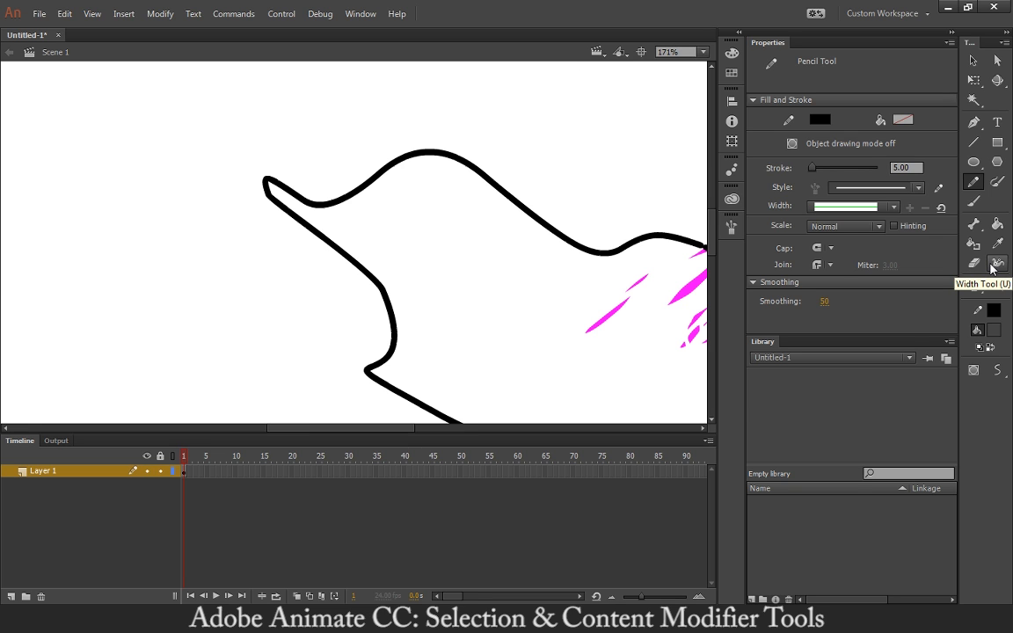
drag(638, 222, 563, 199)
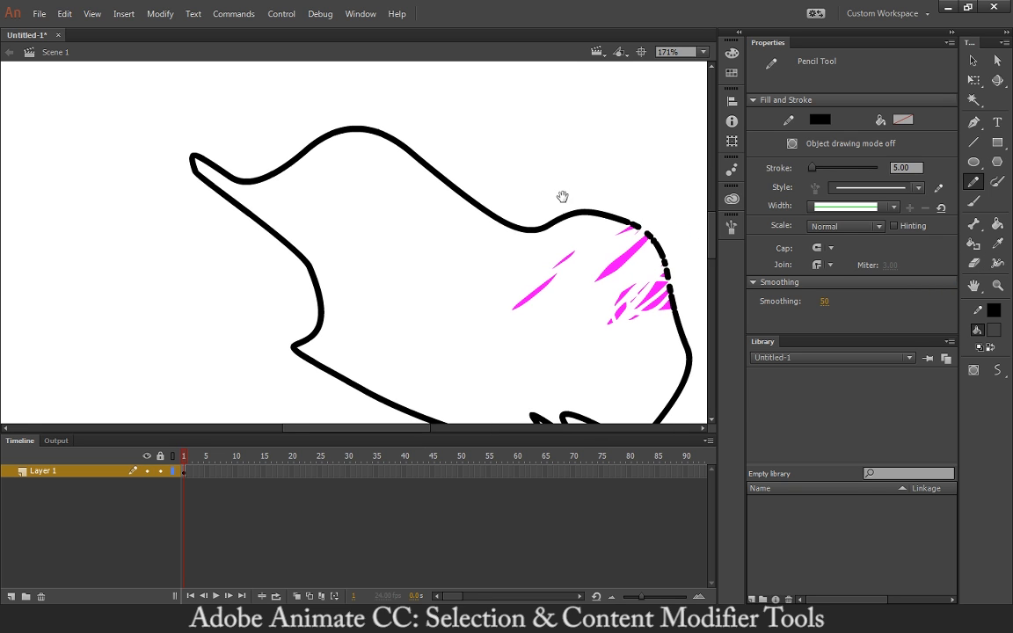
click(997, 263)
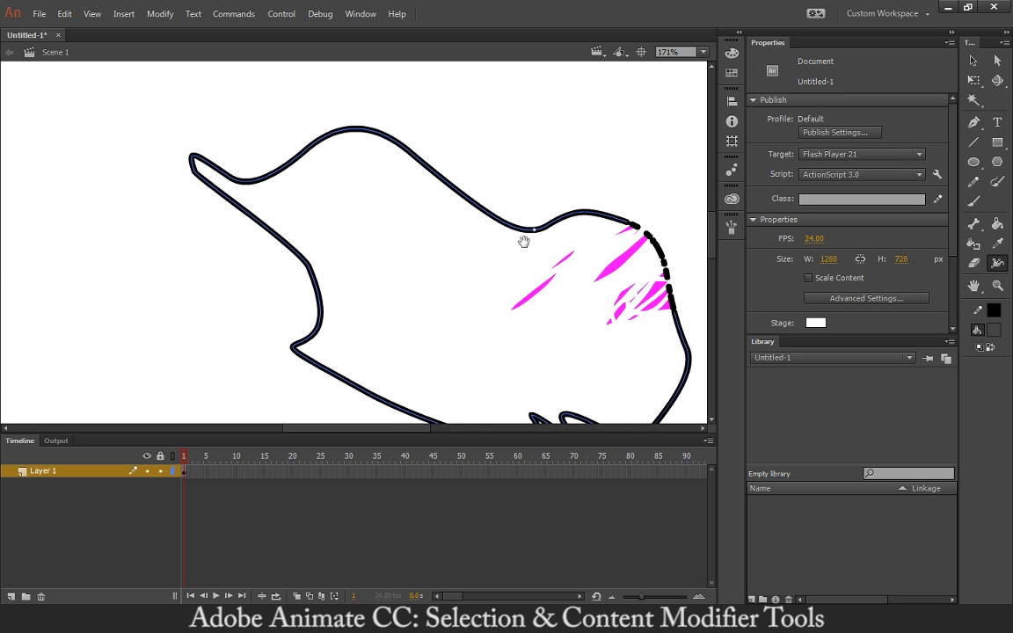
drag(524, 235, 509, 217)
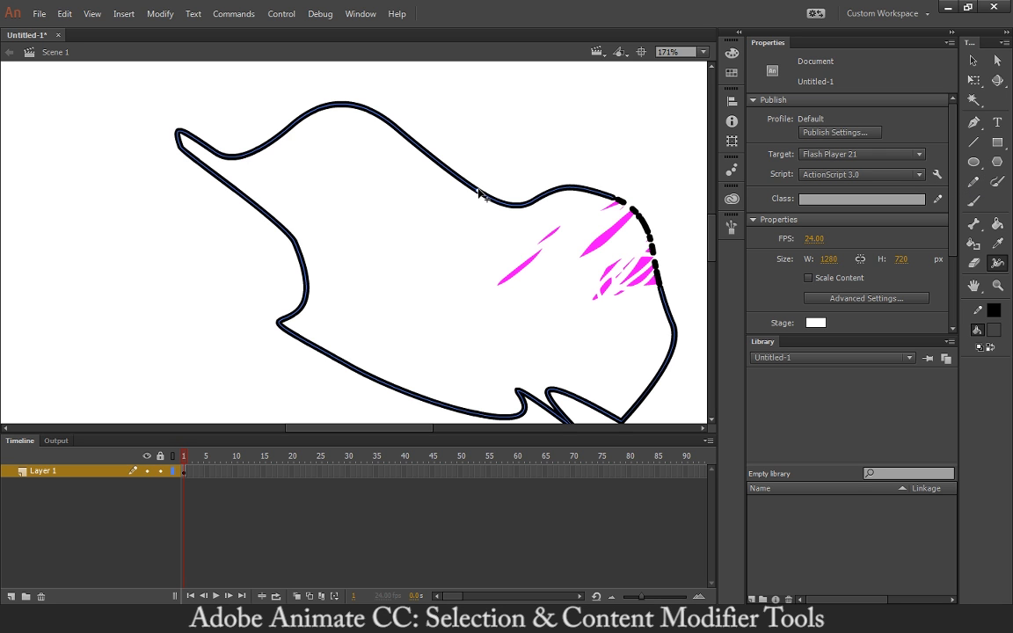
mouse_move(480, 193)
mouse_down()
mouse_move(487, 149)
mouse_move(466, 196)
mouse_move(470, 176)
mouse_up()
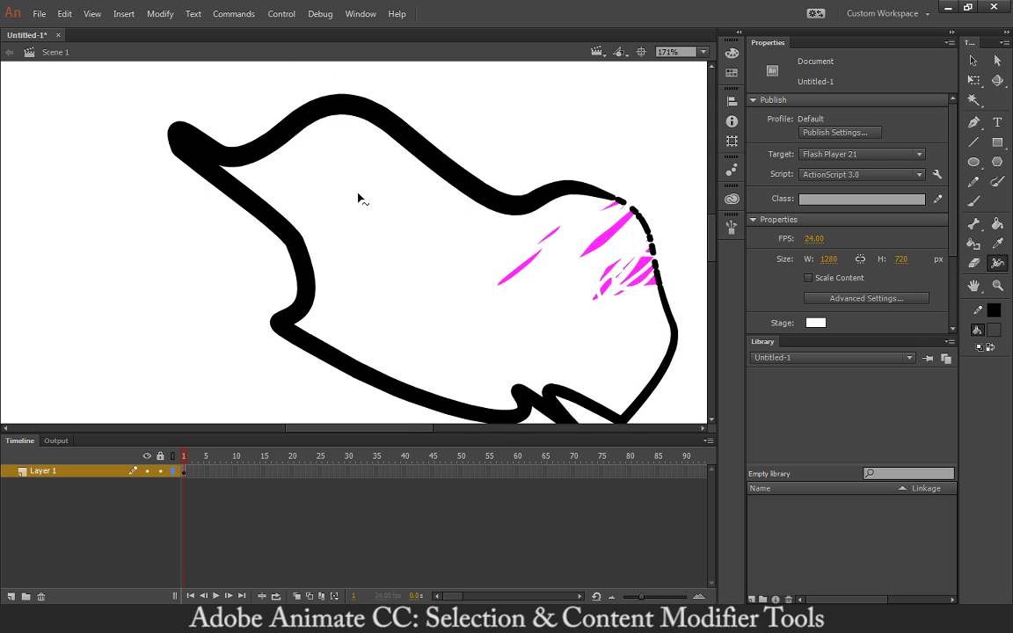
Step: Delete the width point on the outline's upper edge and thicken the stroke again from the same spot
mouse_move(425, 293)
mouse_down()
mouse_move(432, 244)
mouse_move(434, 265)
mouse_up()
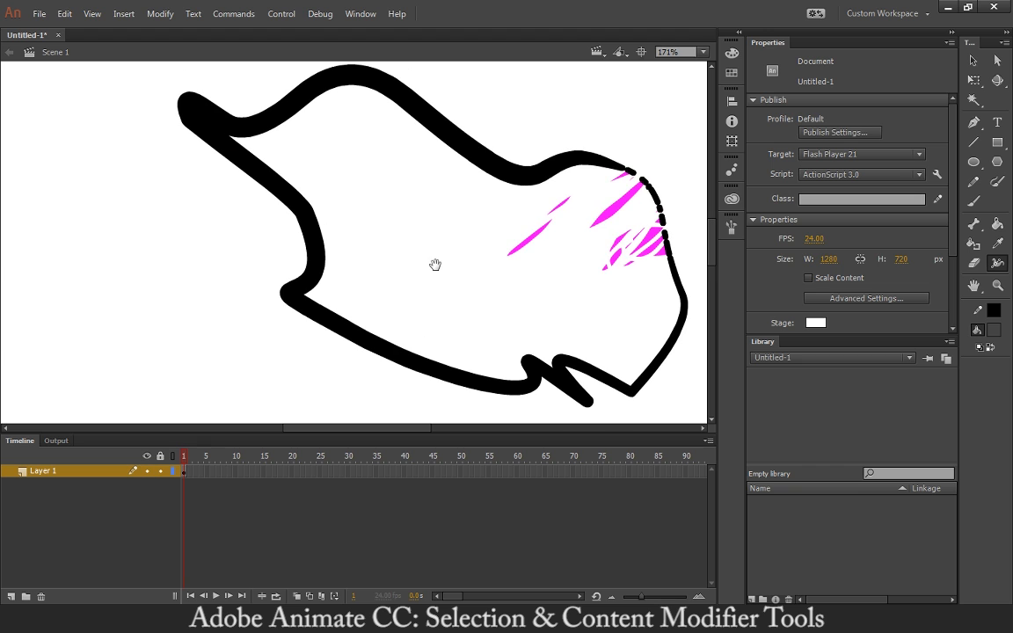
click(487, 165)
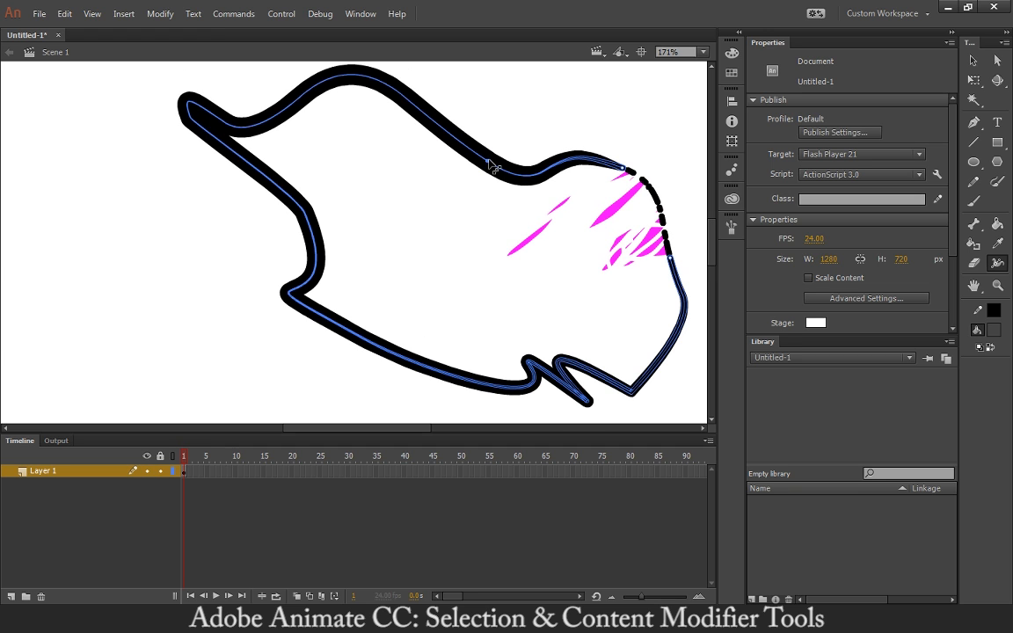
key(Delete)
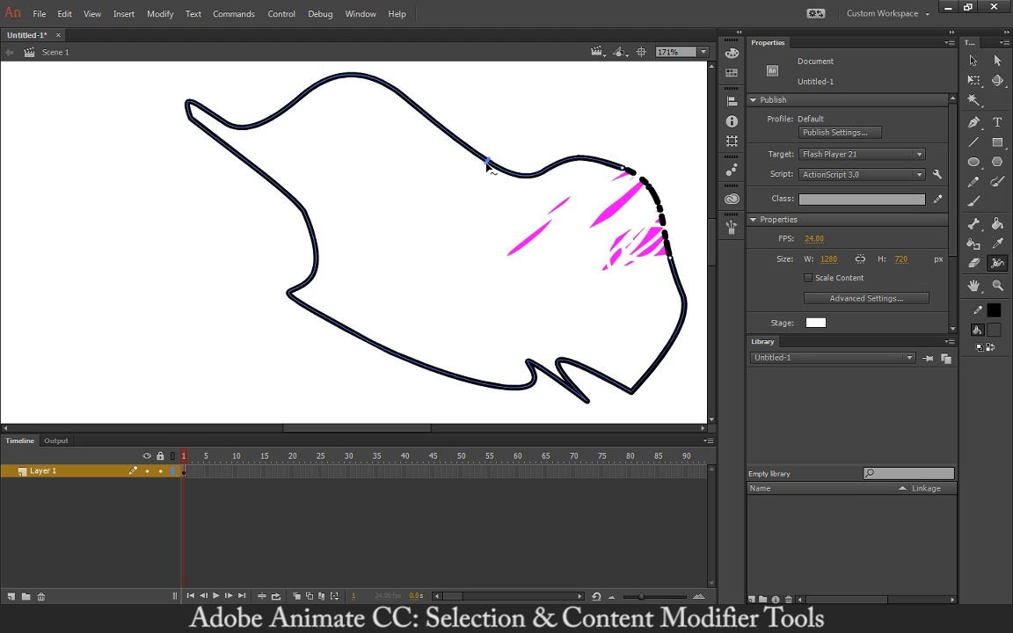
drag(487, 163, 480, 171)
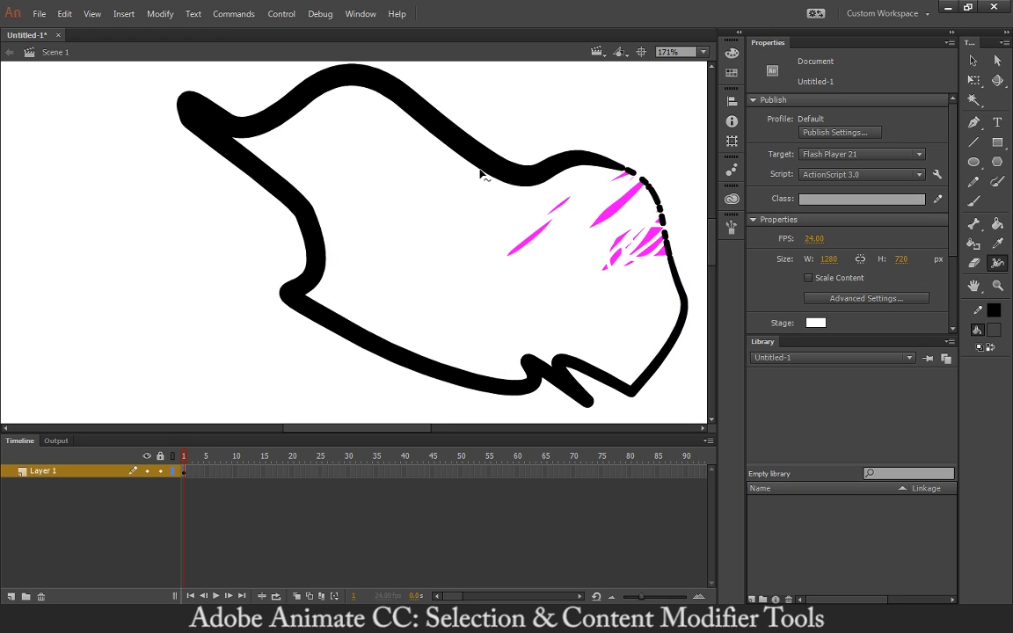